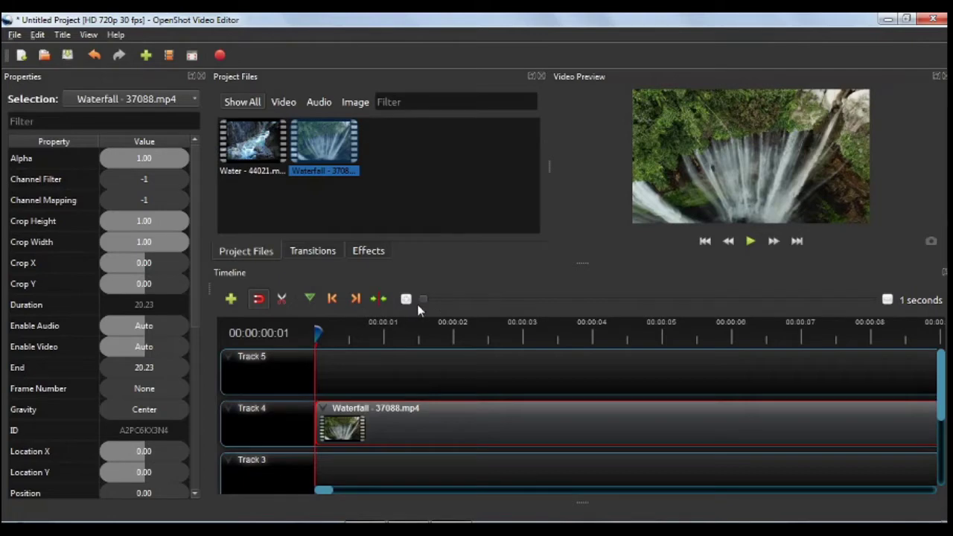
# - Place the Water - 44021.mp4 clip on Track 5 starting at about 3 seconds
pyautogui.moveTo(326, 491); pyautogui.dragTo(312, 507)
pyautogui.moveTo(257, 152); pyautogui.dragTo(528, 364)
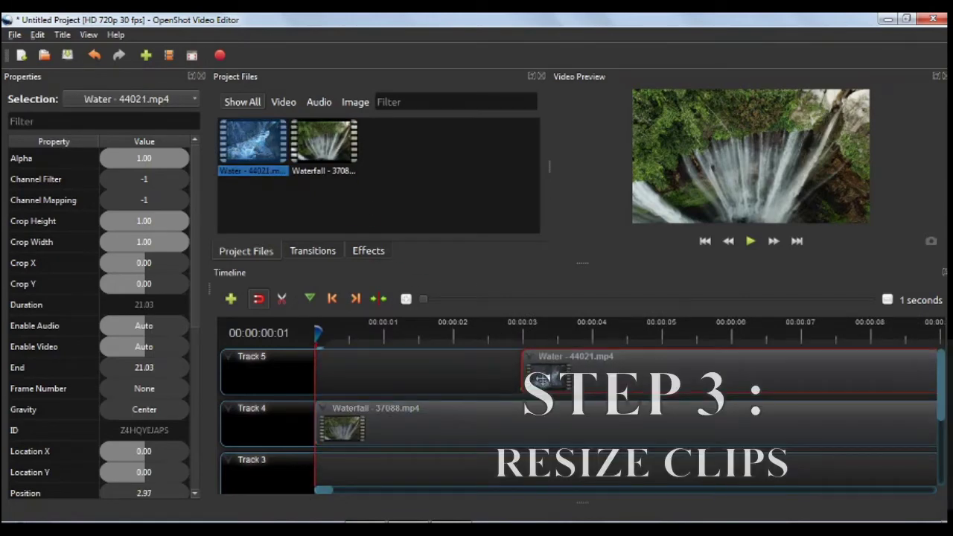
# - Slice the Water clip on Track 5 at 00:00:20:01, keeping only the left side
pyautogui.moveTo(328, 492); pyautogui.dragTo(333, 494)
pyautogui.moveTo(424, 299); pyautogui.dragTo(455, 304)
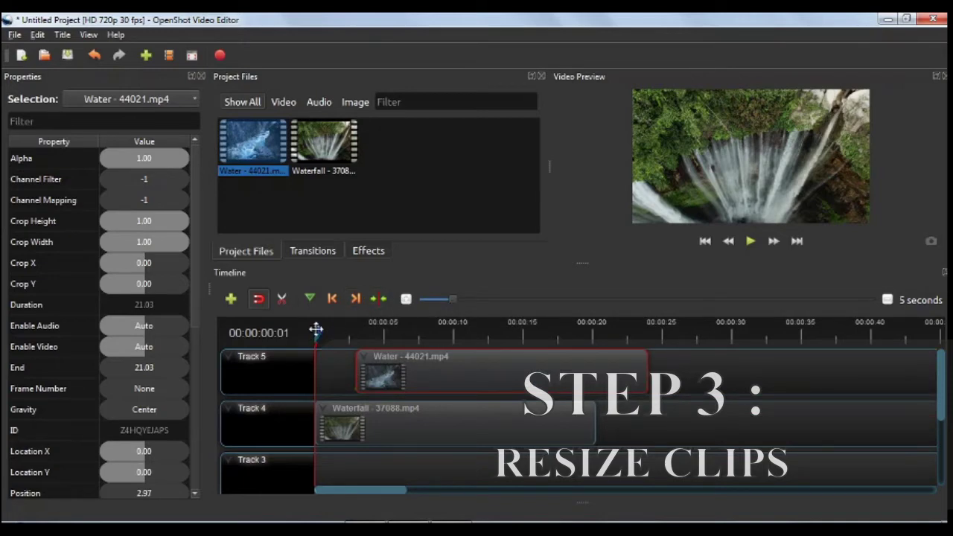
pyautogui.moveTo(316, 330); pyautogui.dragTo(593, 332)
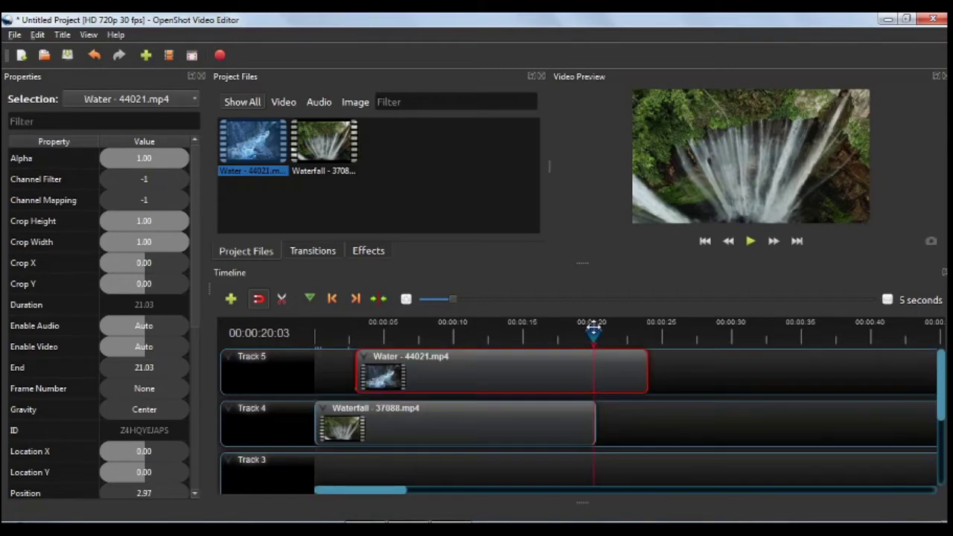
pyautogui.press('Left')
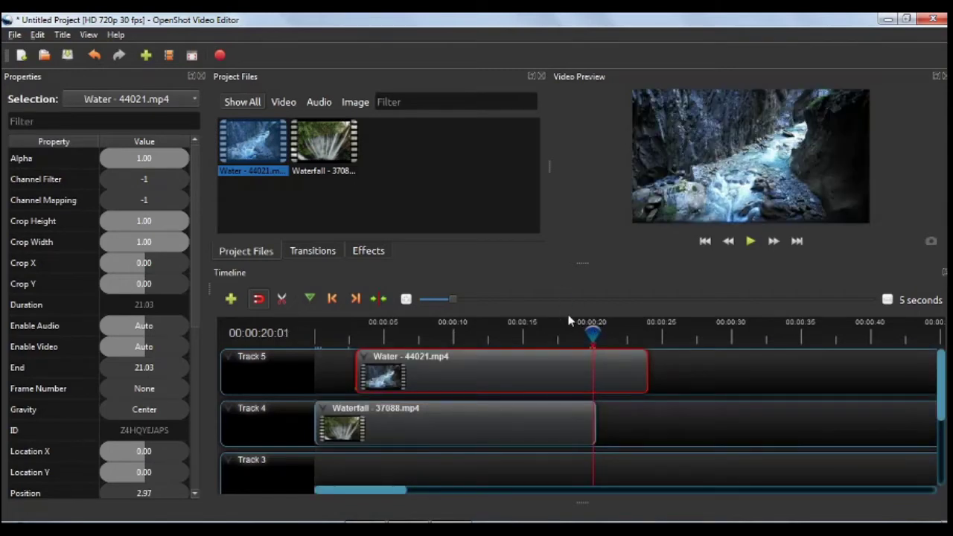
pyautogui.rightClick(628, 381)
pyautogui.moveTo(671, 307)
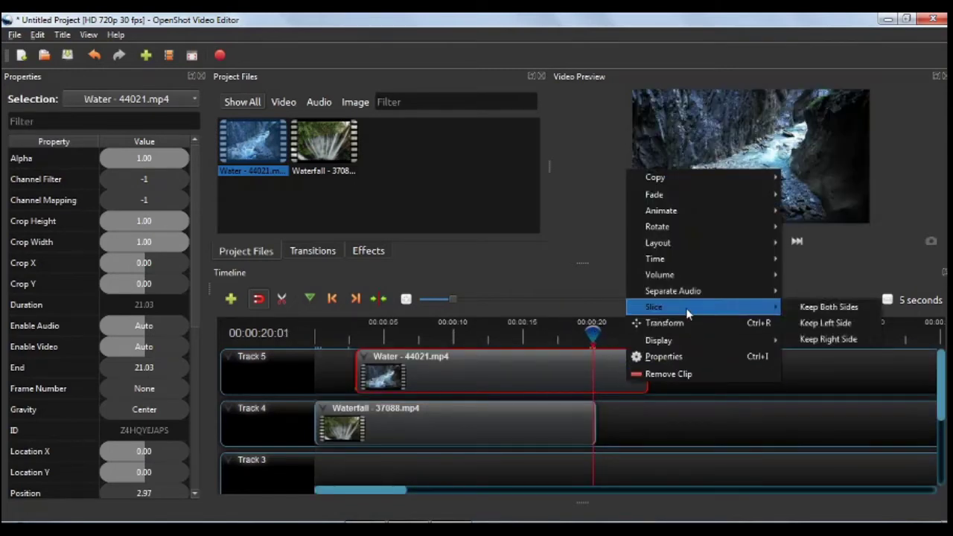
pyautogui.click(806, 323)
# - Slice the Waterfall clip on Track 4 at 00:00:20:02, keeping only the left side so it ends about level with the Water clip
pyautogui.click(560, 413)
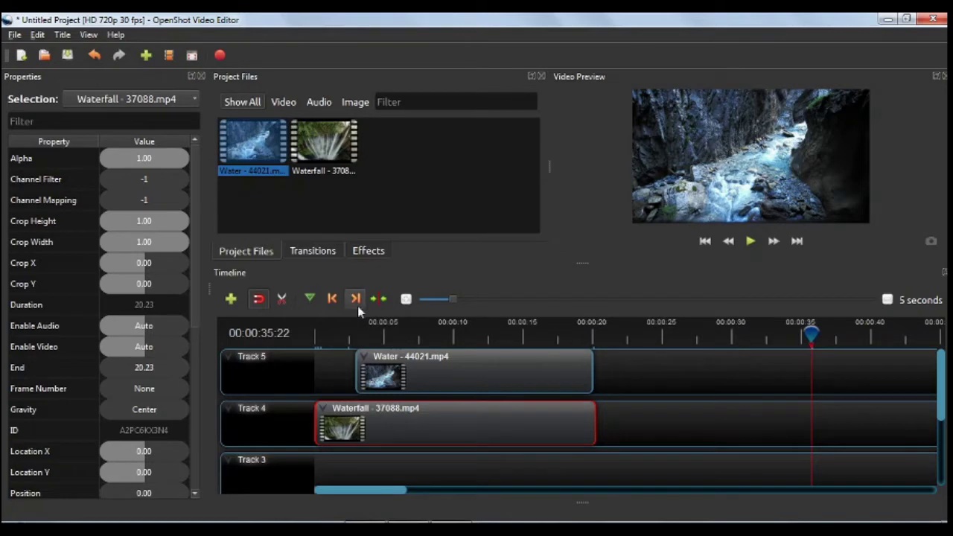
pyautogui.click(334, 299)
pyautogui.click(334, 300)
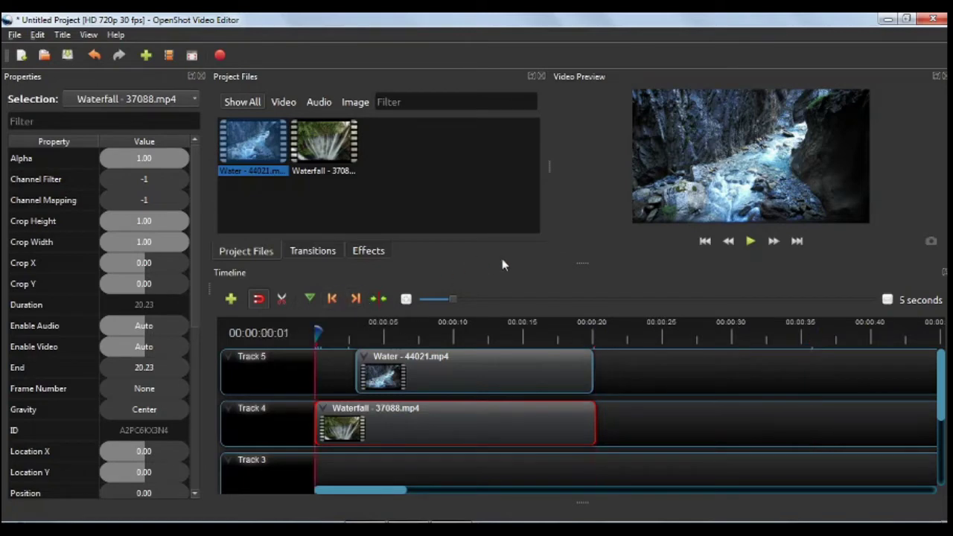
pyautogui.click(355, 298)
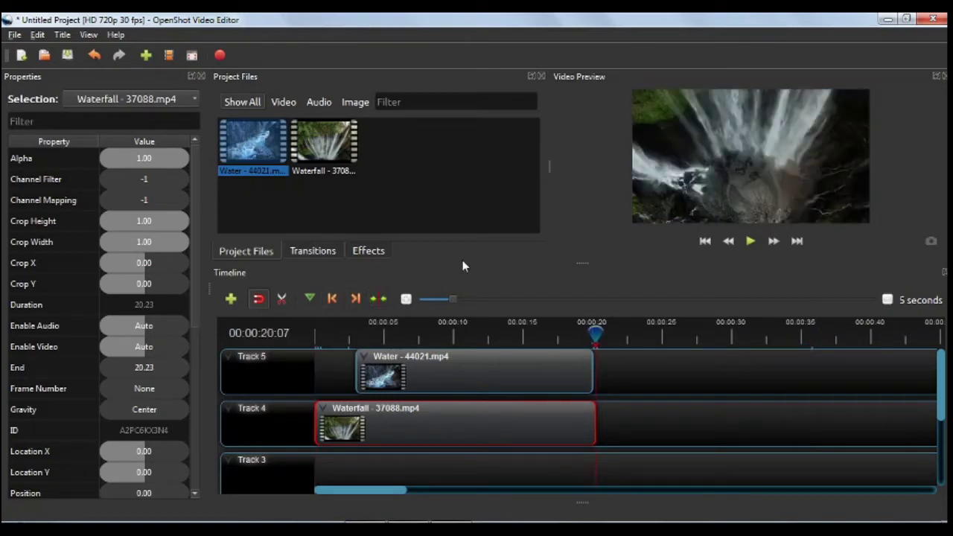
pyautogui.press('Left')
pyautogui.press('Left')
pyautogui.press('Left')
pyautogui.press('Left')
pyautogui.press('Left')
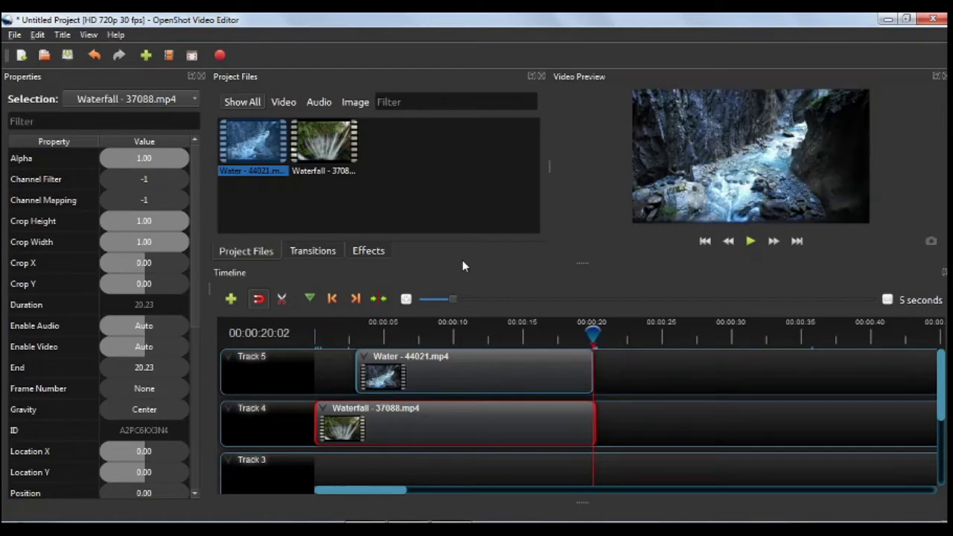
pyautogui.rightClick(555, 424)
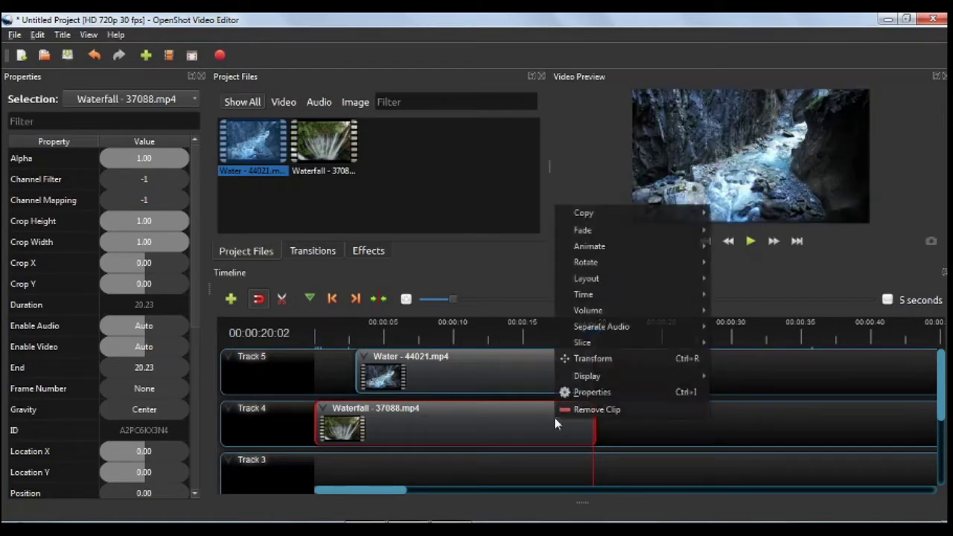
pyautogui.moveTo(672, 342)
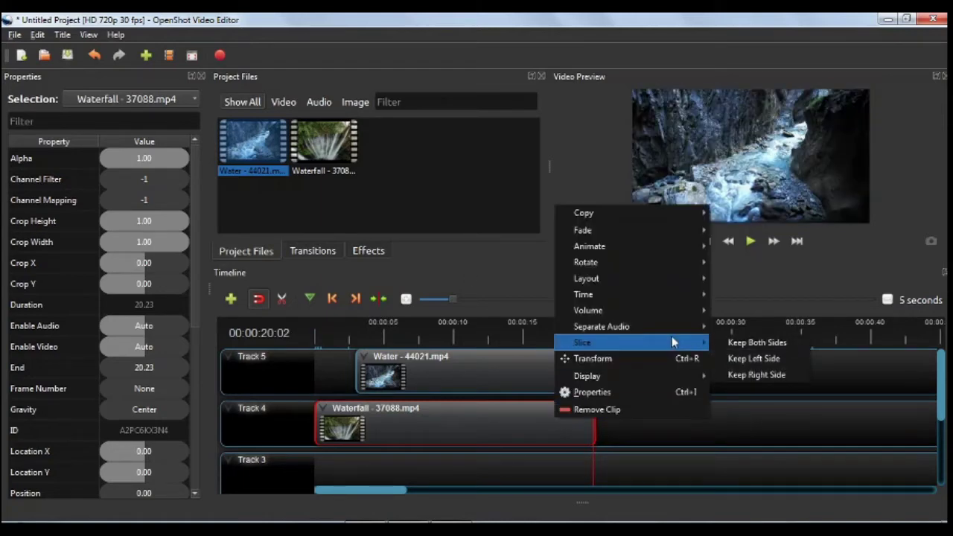
pyautogui.click(767, 361)
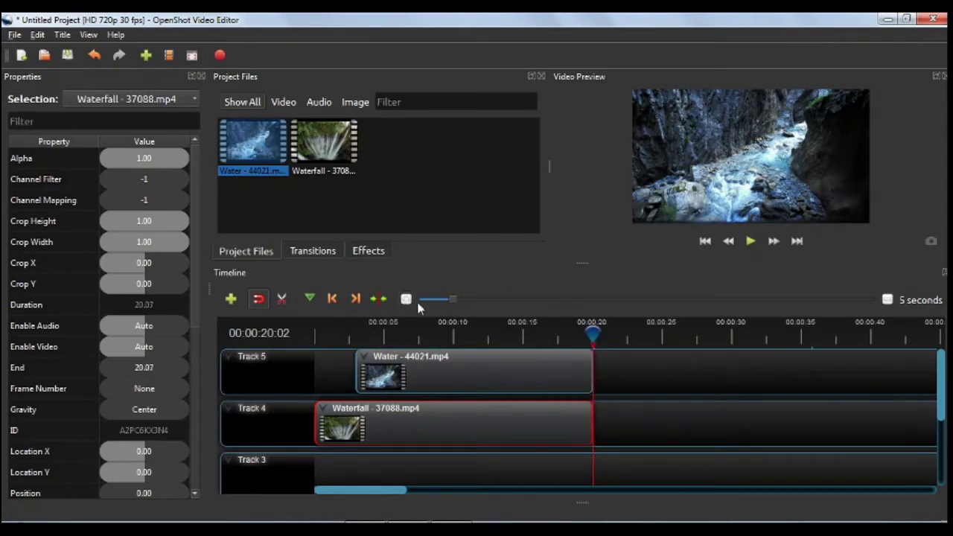
# - Add a timeline marker at about 3 seconds, where the Water clip on Track 5 begins
pyautogui.moveTo(456, 301); pyautogui.dragTo(432, 307)
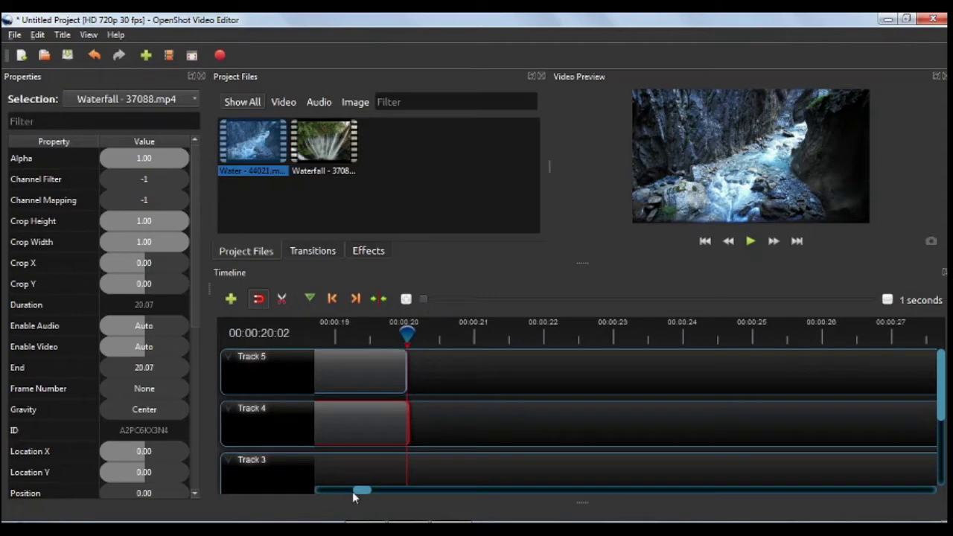
pyautogui.moveTo(352, 491); pyautogui.dragTo(314, 491)
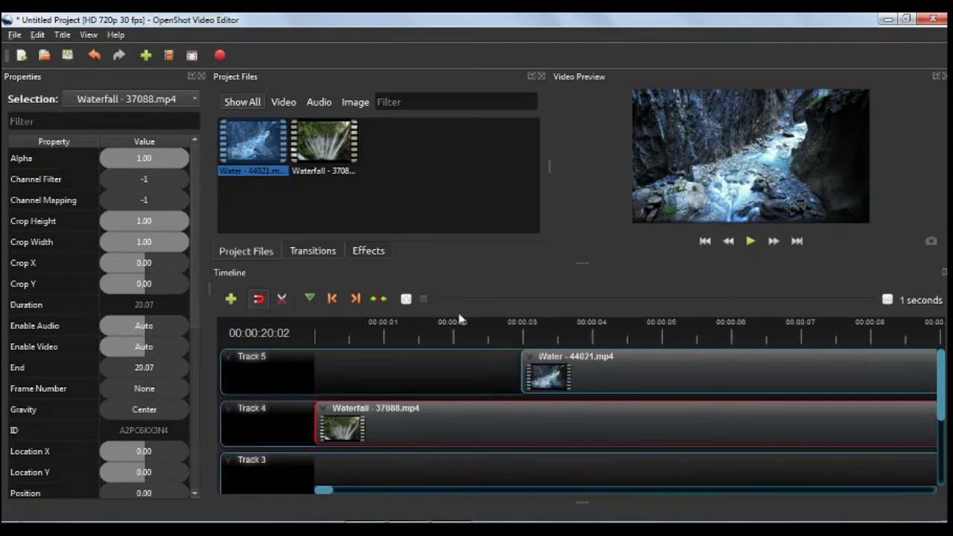
pyautogui.click(332, 299)
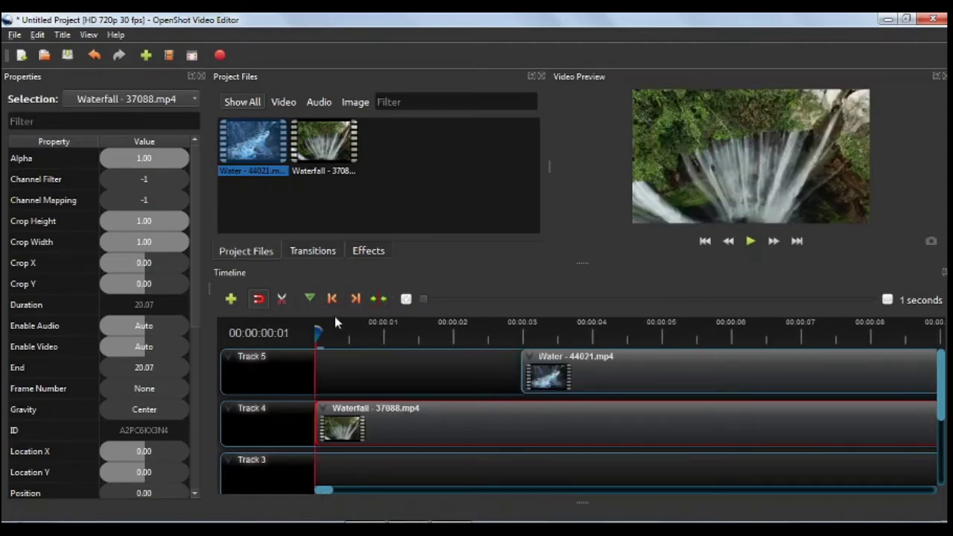
pyautogui.moveTo(316, 326); pyautogui.dragTo(524, 329)
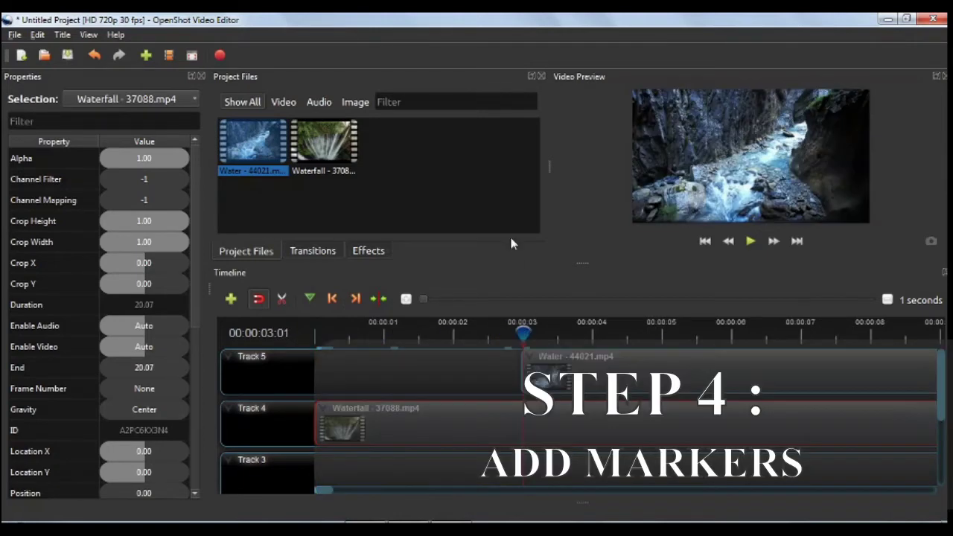
pyautogui.press('Left')
pyautogui.press('Left')
# - Add a second timeline marker at about 4 seconds, one second after the start of the Water clip
pyautogui.press('Right')
pyautogui.press('Right')
pyautogui.press('Right')
pyautogui.press('Right')
pyautogui.press('Right')
pyautogui.press('Right')
pyautogui.press('Right')
pyautogui.press('Right')
pyautogui.press('Right')
pyautogui.press('Right')
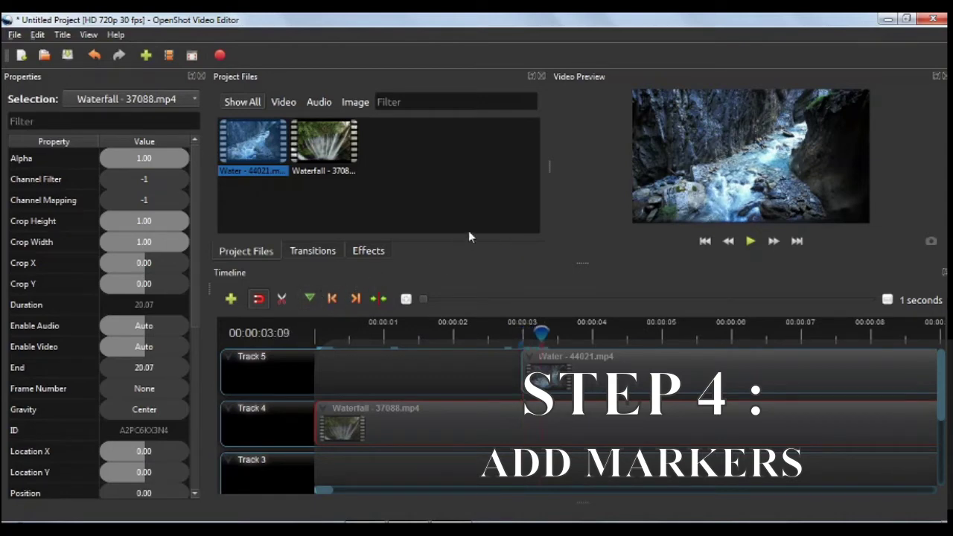
pyautogui.press('Right')
pyautogui.press('Right')
pyautogui.press('Right')
pyautogui.press('Right')
pyautogui.press('Right')
pyautogui.press('Right')
pyautogui.press('Right')
pyautogui.press('Right')
pyautogui.press('Right')
pyautogui.press('Right')
pyautogui.press('Right')
pyautogui.press('Right')
pyautogui.press('Right')
pyautogui.press('Right')
pyautogui.press('Right')
pyautogui.press('Right')
pyautogui.press('Right')
pyautogui.press('Right')
pyautogui.press('Right')
pyautogui.press('Right')
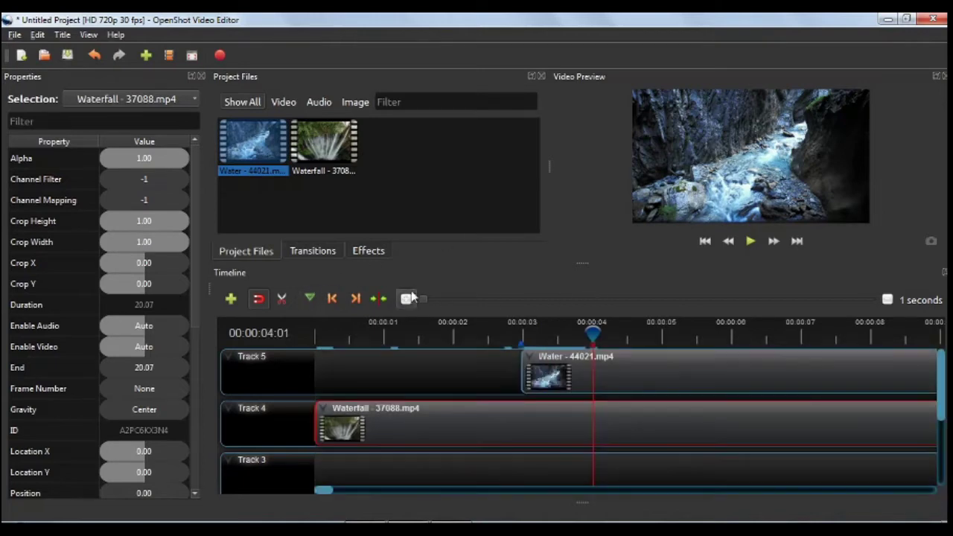
# - Apply the Crop effect to the Water clip on Track 5 and the Waterfall clip on Track 4
pyautogui.click(380, 252)
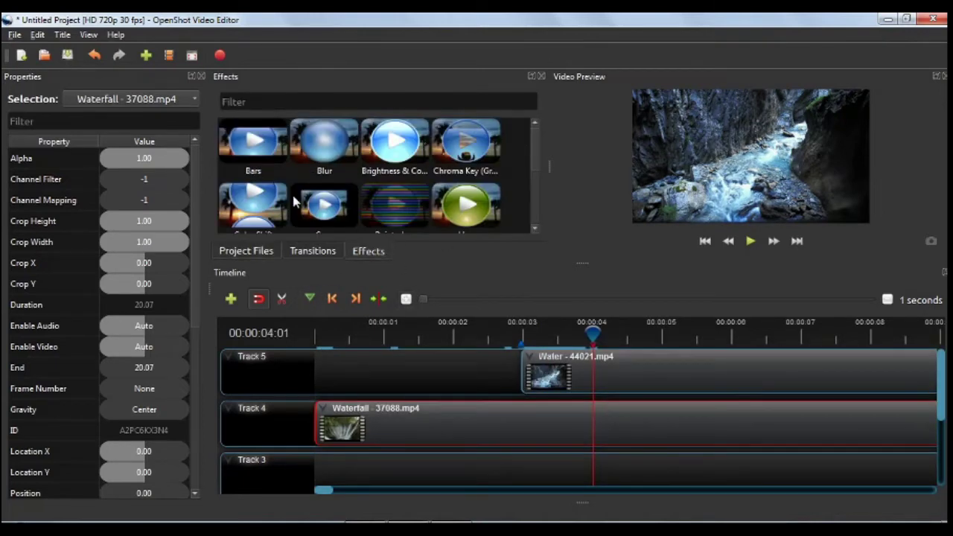
pyautogui.moveTo(532, 152); pyautogui.dragTo(532, 171)
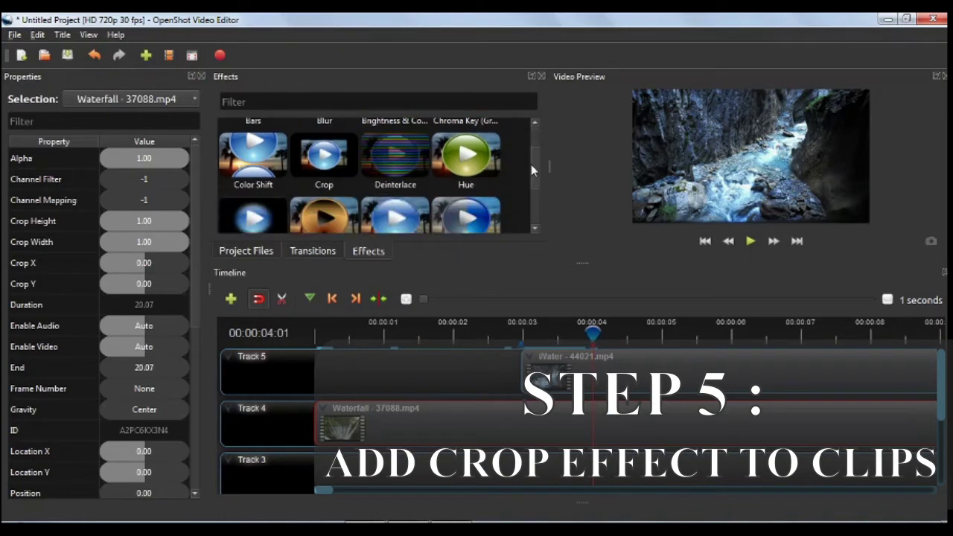
pyautogui.moveTo(335, 161); pyautogui.dragTo(544, 350)
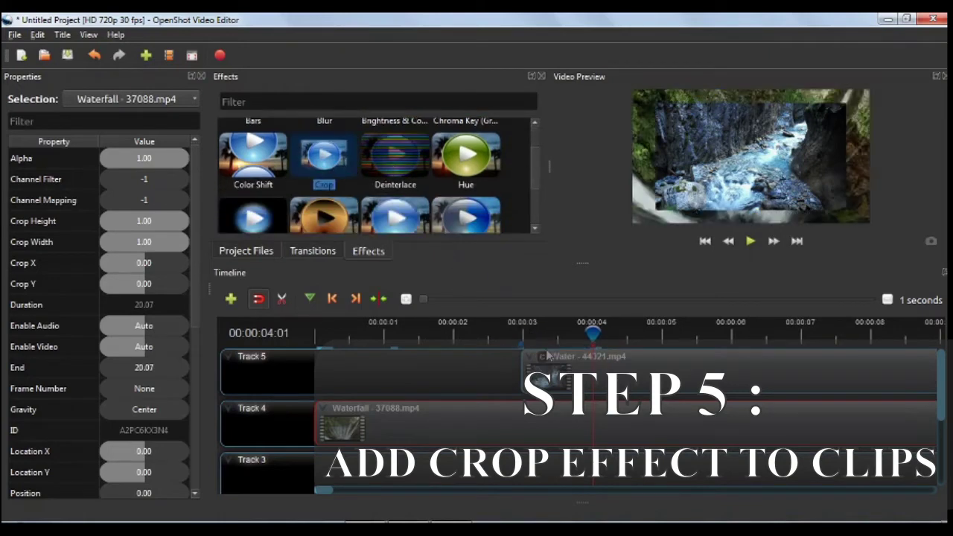
pyautogui.moveTo(339, 165); pyautogui.dragTo(423, 439)
pyautogui.moveTo(339, 175); pyautogui.dragTo(372, 418)
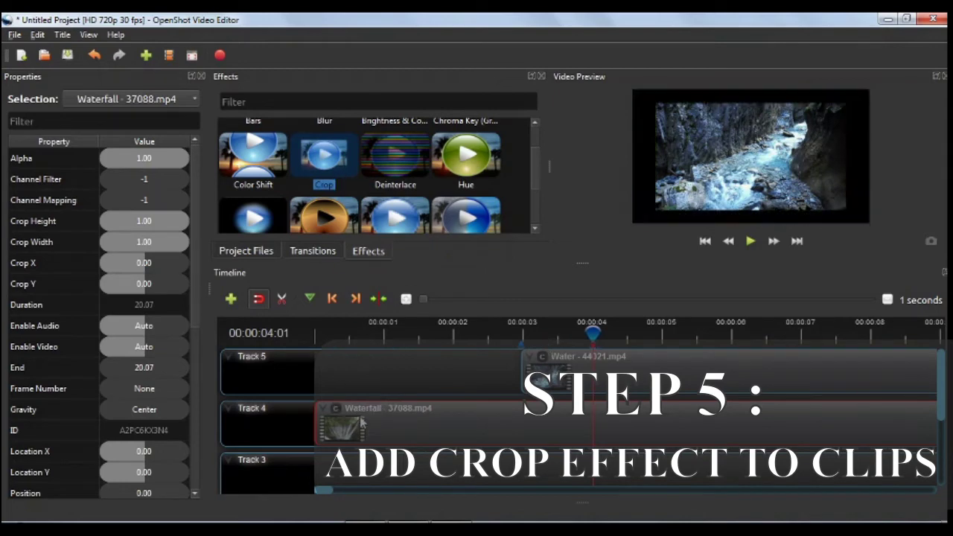
# - At 00:00:00:01, set the Waterfall clip's crop bottom, left, right and top sizes to 0
pyautogui.moveTo(593, 333); pyautogui.dragTo(319, 333)
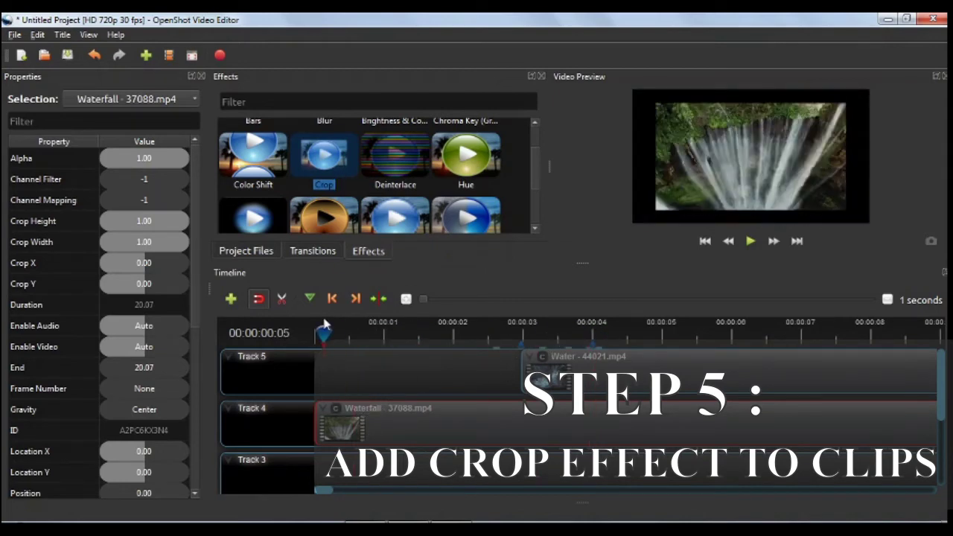
pyautogui.click(335, 408)
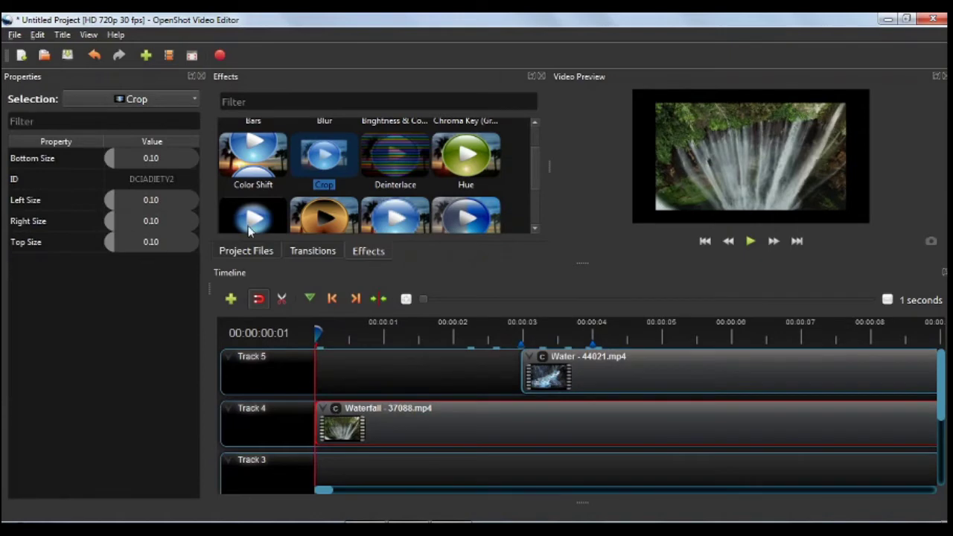
pyautogui.doubleClick(152, 154)
pyautogui.write('0')
pyautogui.press('Return')
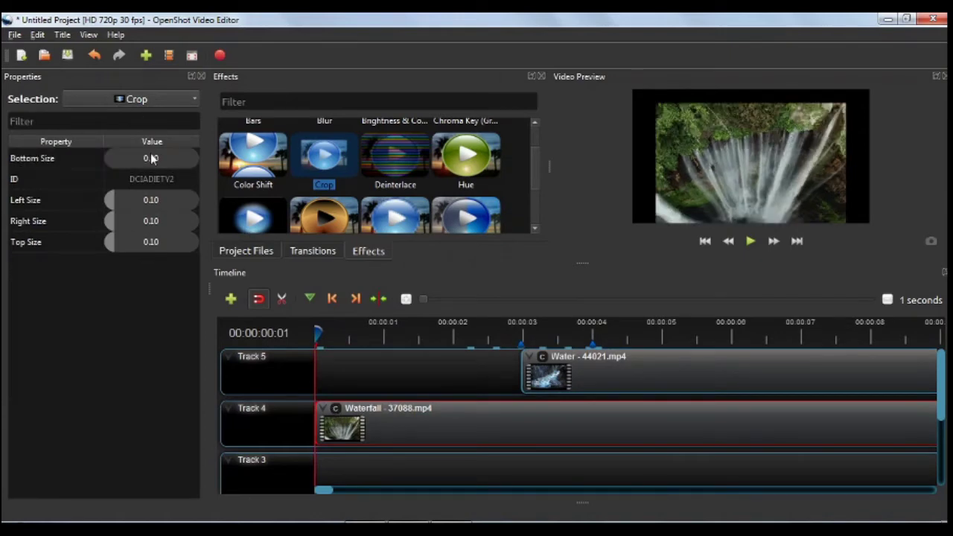
pyautogui.doubleClick(159, 195)
pyautogui.write('0')
pyautogui.press('Return')
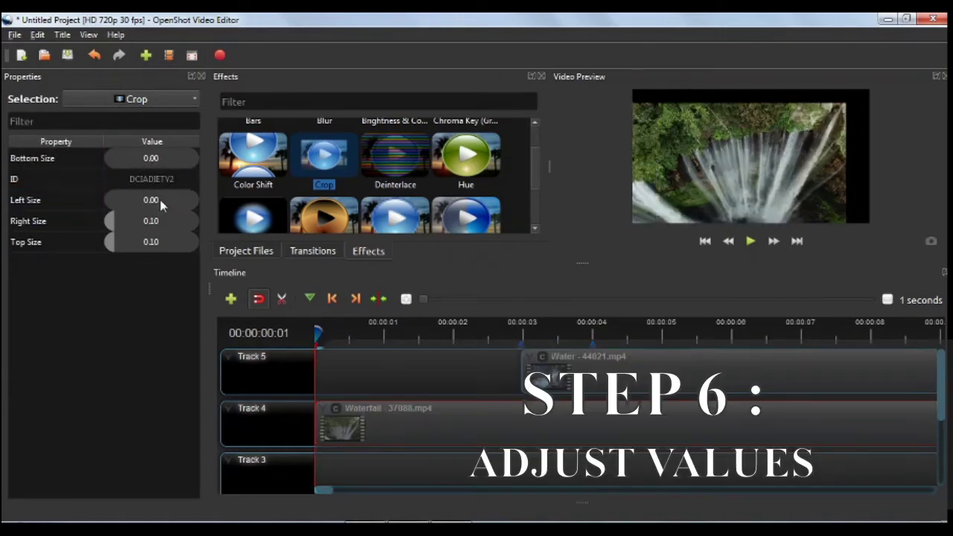
pyautogui.doubleClick(162, 218)
pyautogui.write('0')
pyautogui.press('Return')
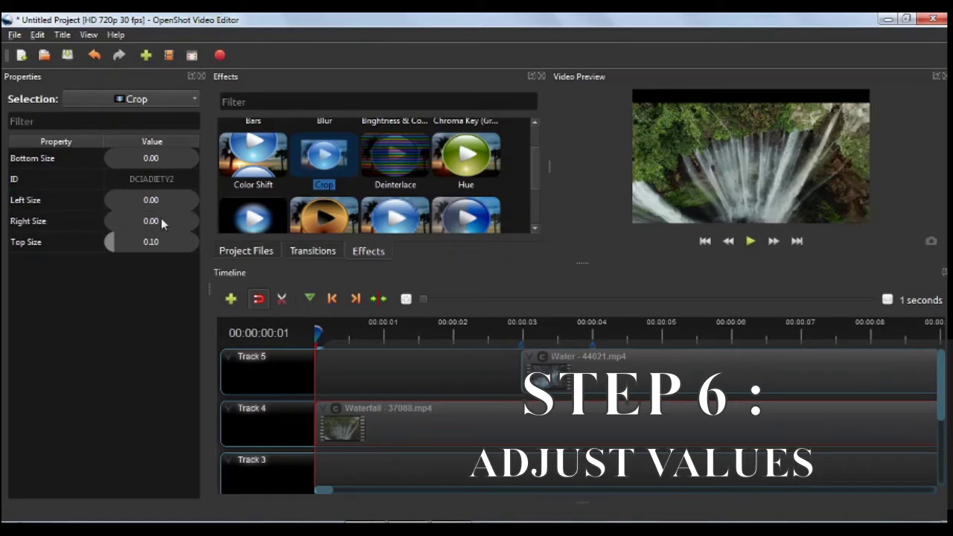
pyautogui.doubleClick(166, 240)
pyautogui.write('0')
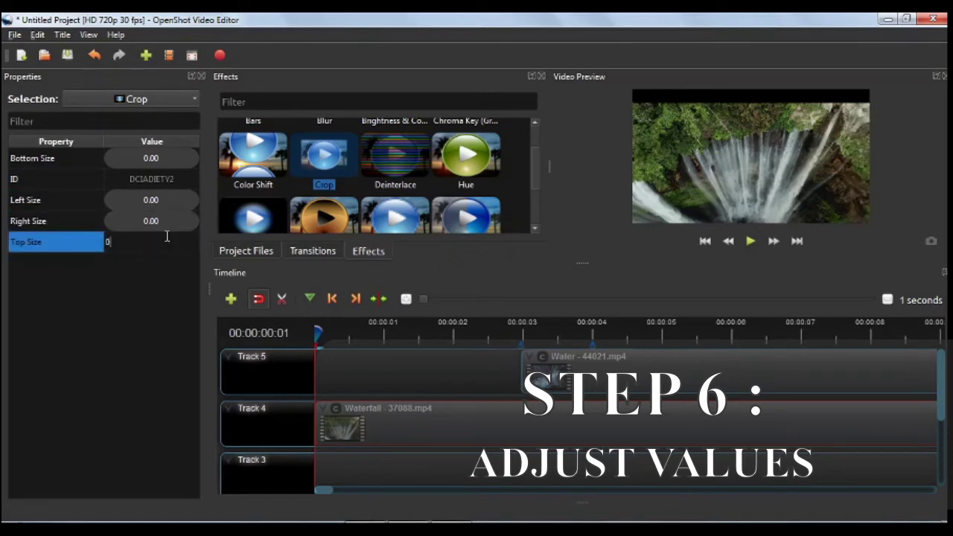
pyautogui.press('Return')
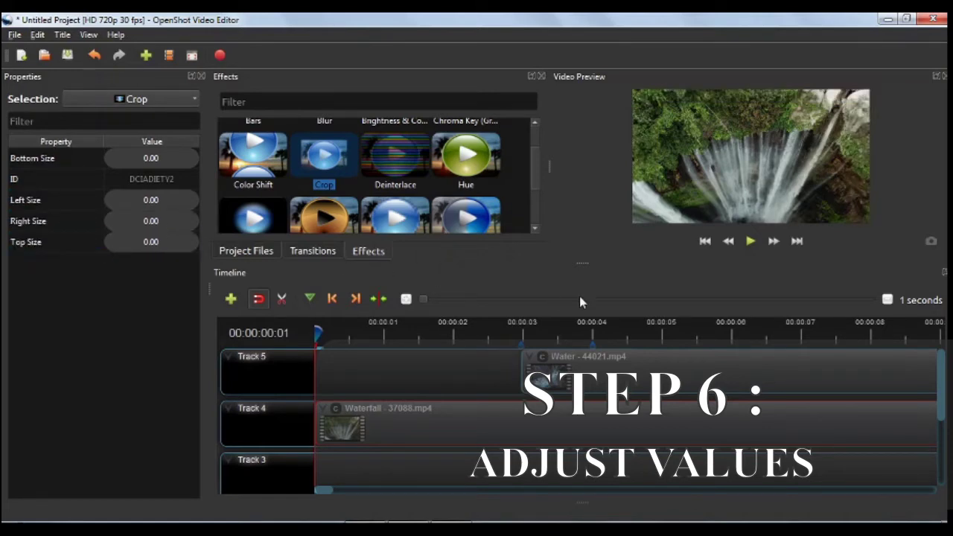
# - At 00:00:02:30, keyframe the Waterfall clip's crop bottom, left, right and top sizes at 0.00
pyautogui.moveTo(318, 330); pyautogui.dragTo(522, 335)
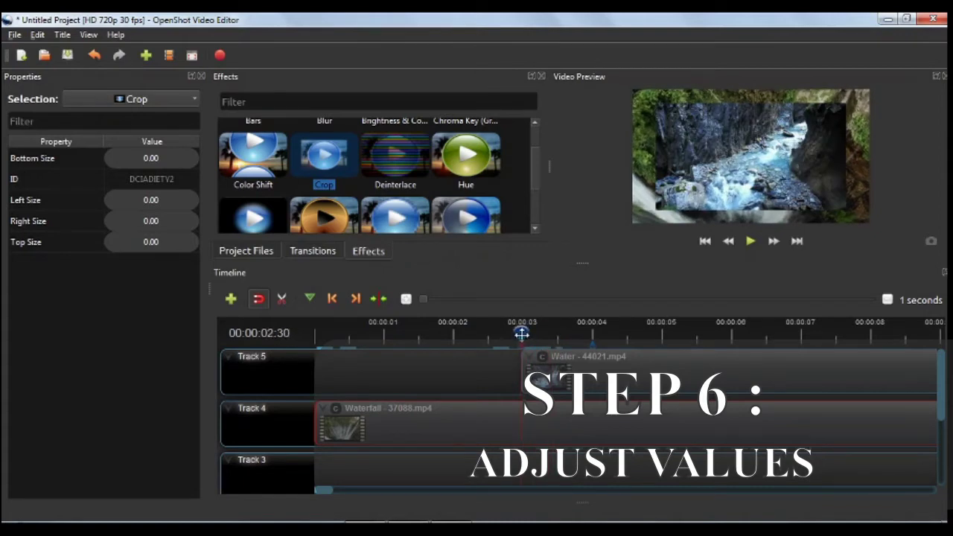
pyautogui.click(482, 435)
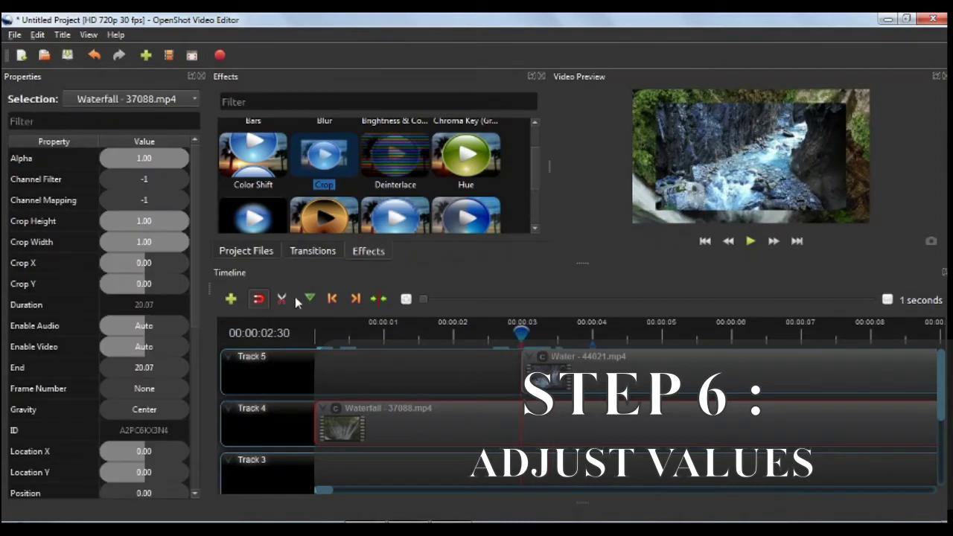
pyautogui.click(337, 410)
pyautogui.click(161, 155)
pyautogui.click(161, 155)
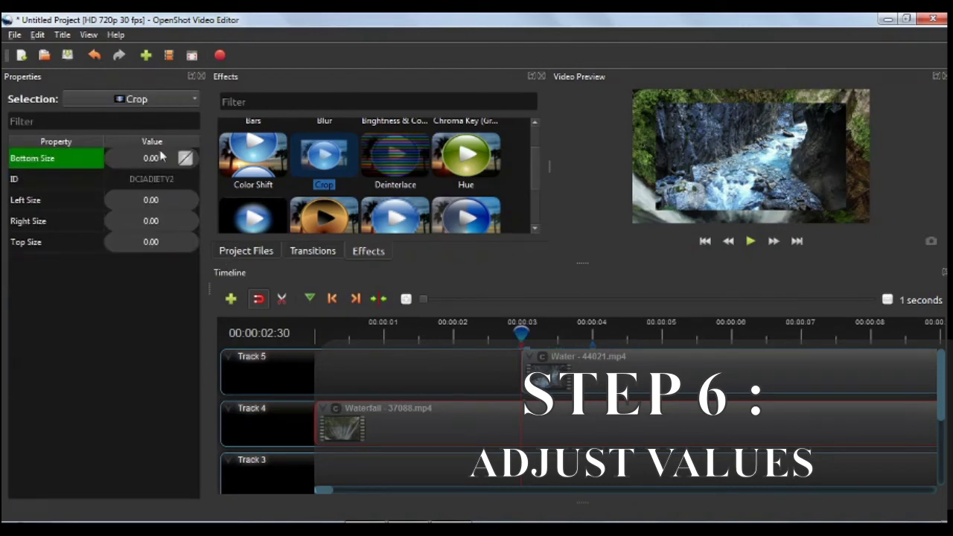
pyautogui.doubleClick(170, 195)
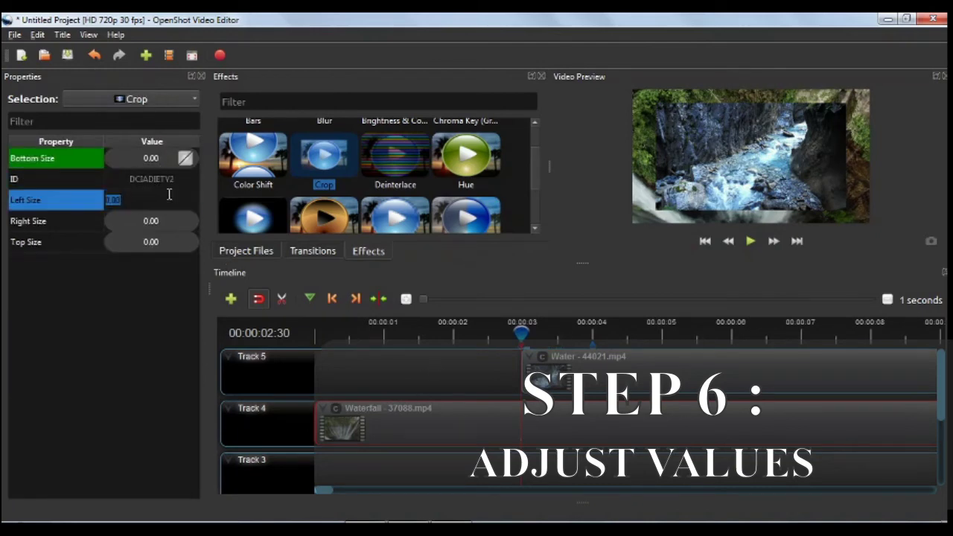
pyautogui.press('Return')
pyautogui.click(171, 220)
pyautogui.doubleClick(171, 220)
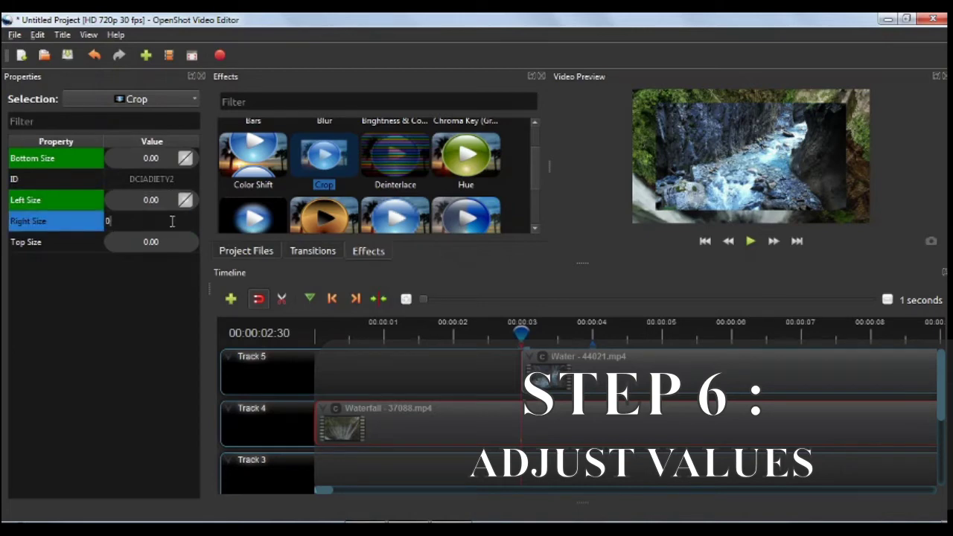
pyautogui.press('Return')
pyautogui.click(171, 239)
pyautogui.doubleClick(170, 238)
pyautogui.press('Return')
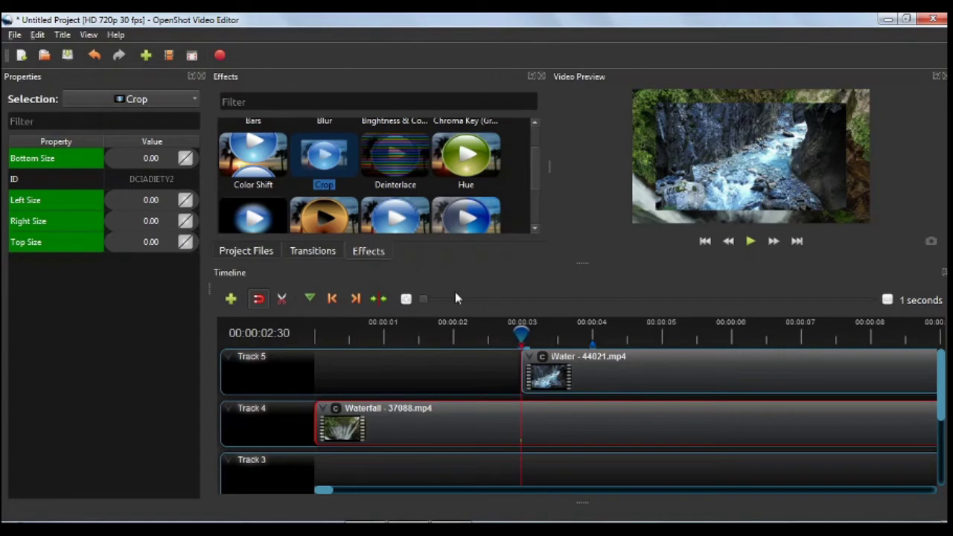
# - At 00:00:02:30, set the Water clip's crop bottom size and top size to 0
pyautogui.click(523, 331)
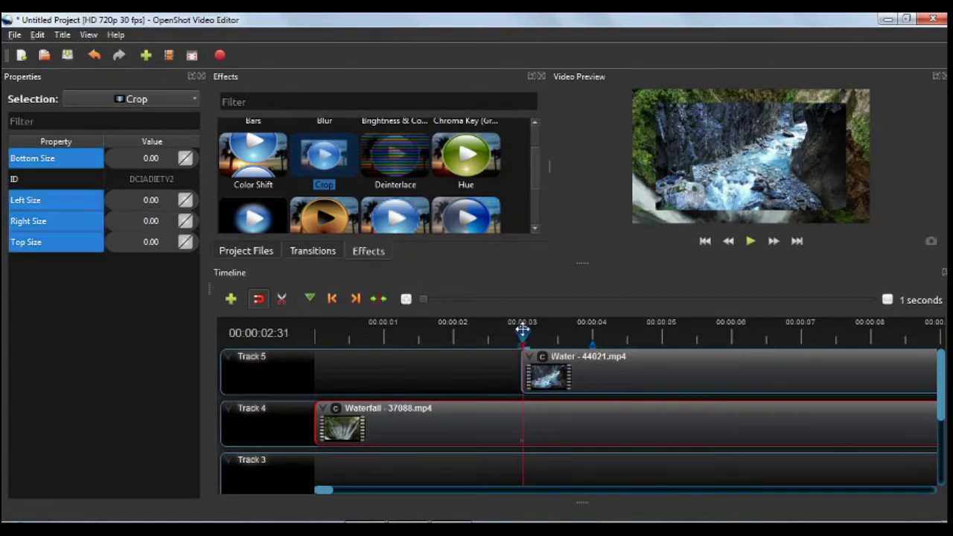
pyautogui.click(520, 332)
pyautogui.click(569, 376)
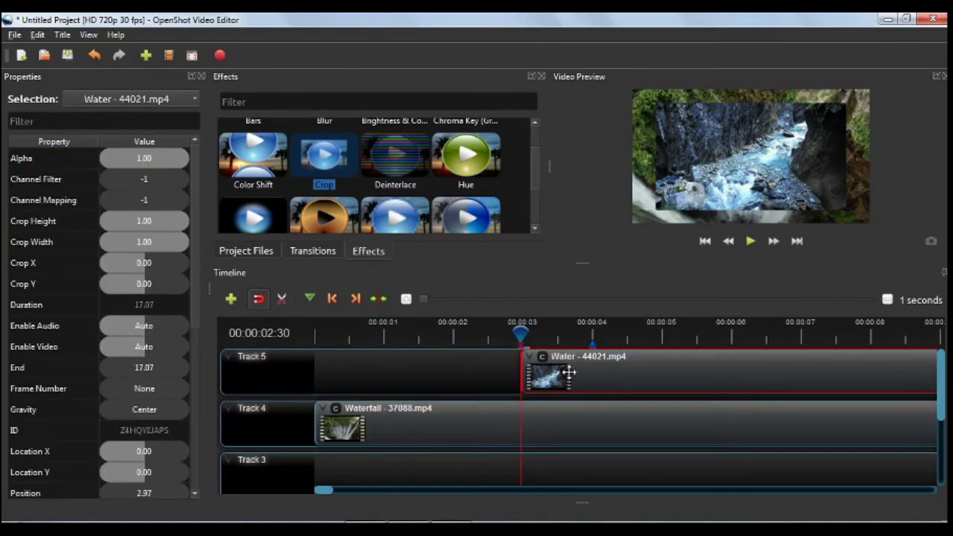
pyautogui.click(546, 359)
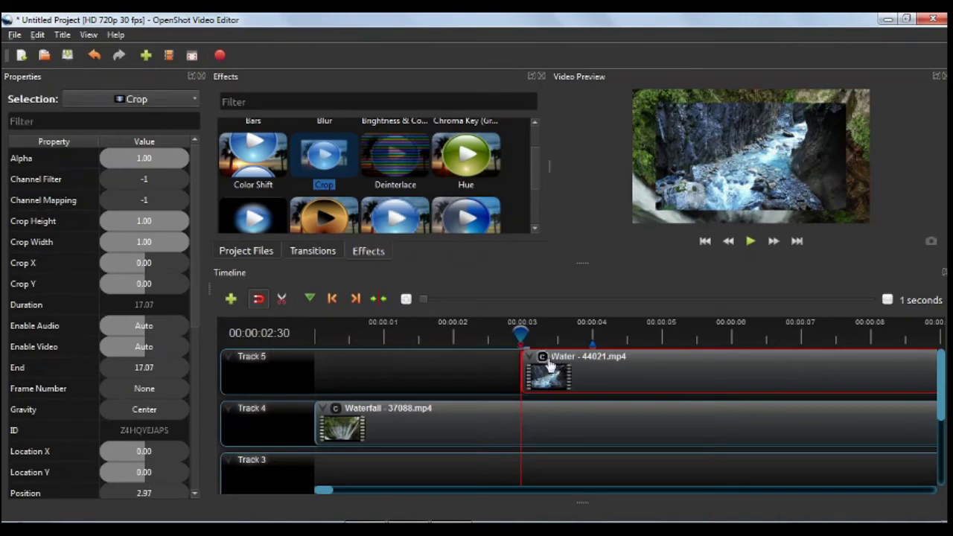
pyautogui.doubleClick(137, 158)
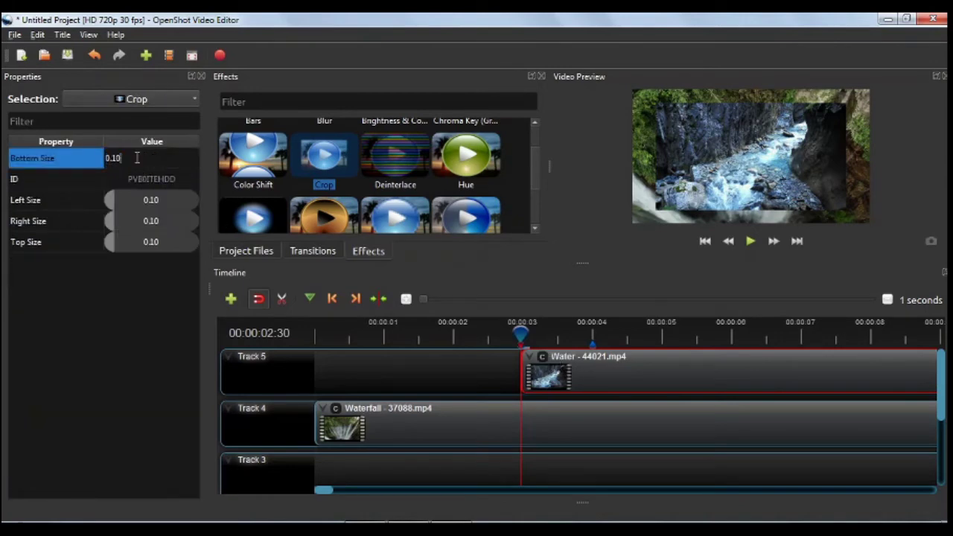
pyautogui.write('0.10')
pyautogui.press('Return')
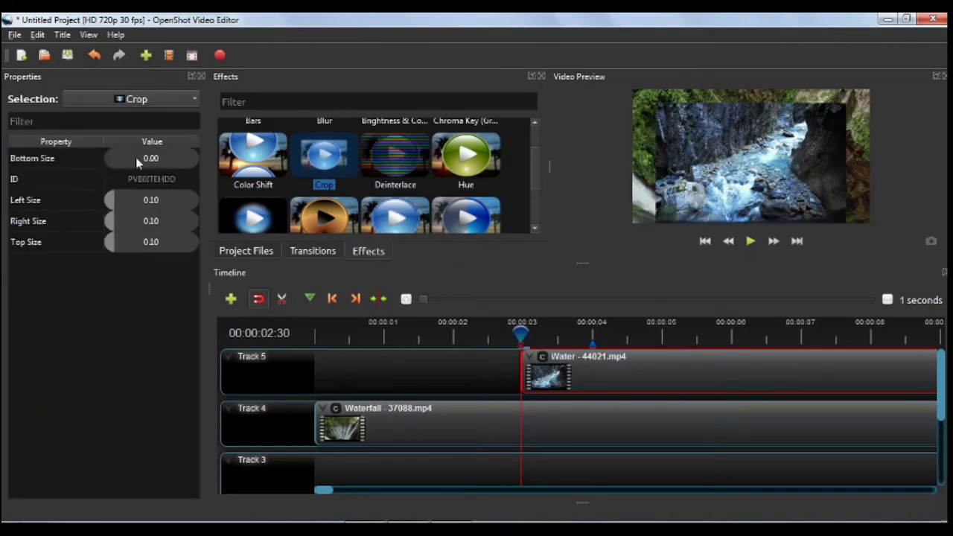
pyautogui.doubleClick(160, 238)
pyautogui.write('0')
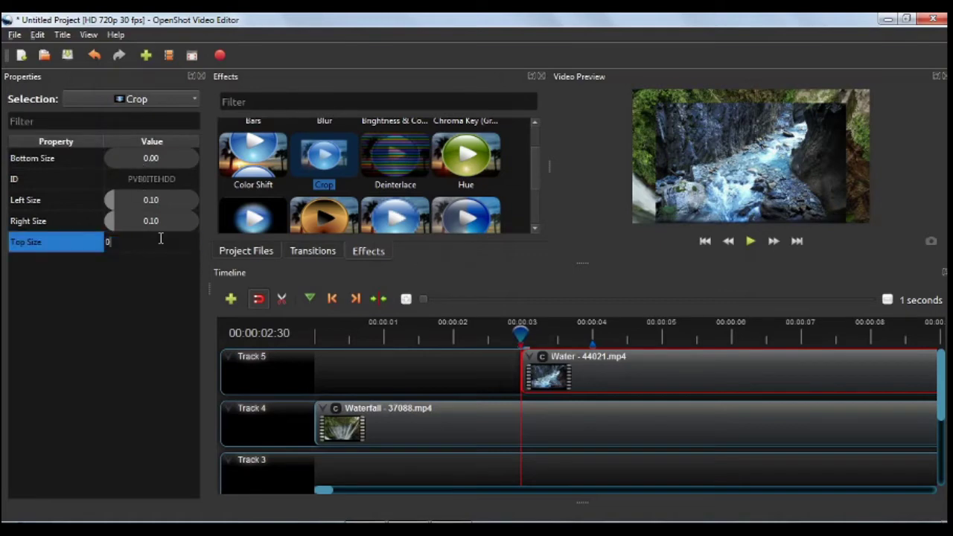
pyautogui.press('Return')
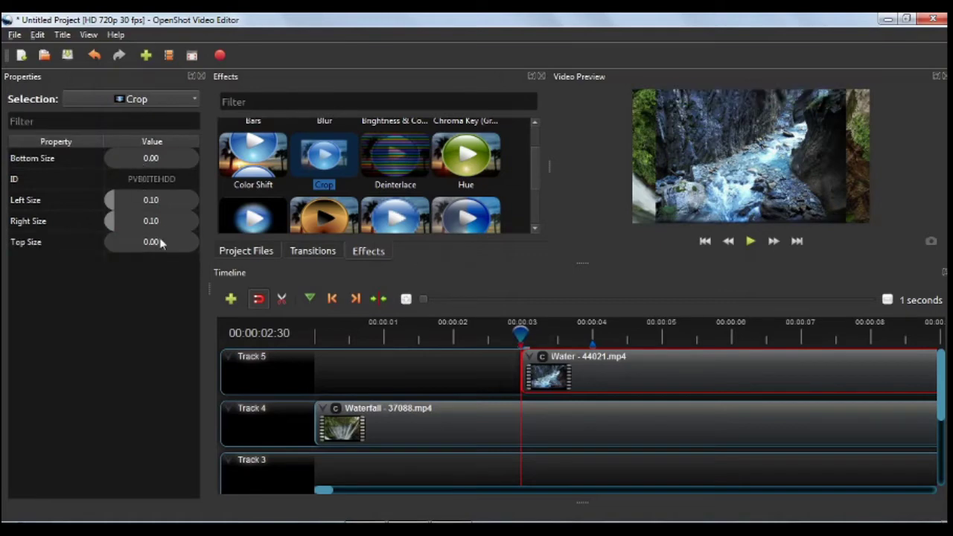
# - Try a left crop size of 0.3 on the Water clip
pyautogui.doubleClick(152, 193)
pyautogui.write('0')
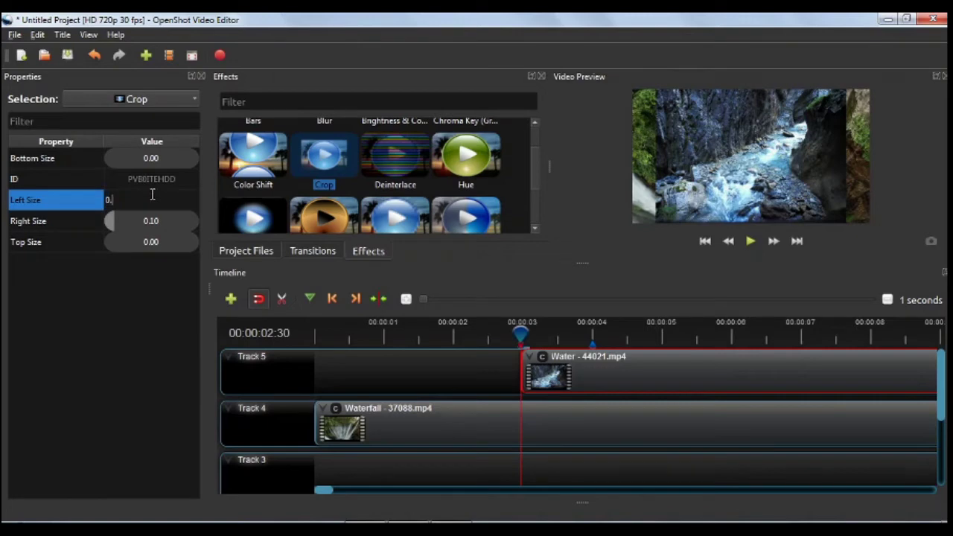
pyautogui.write('.3')
pyautogui.press('Return')
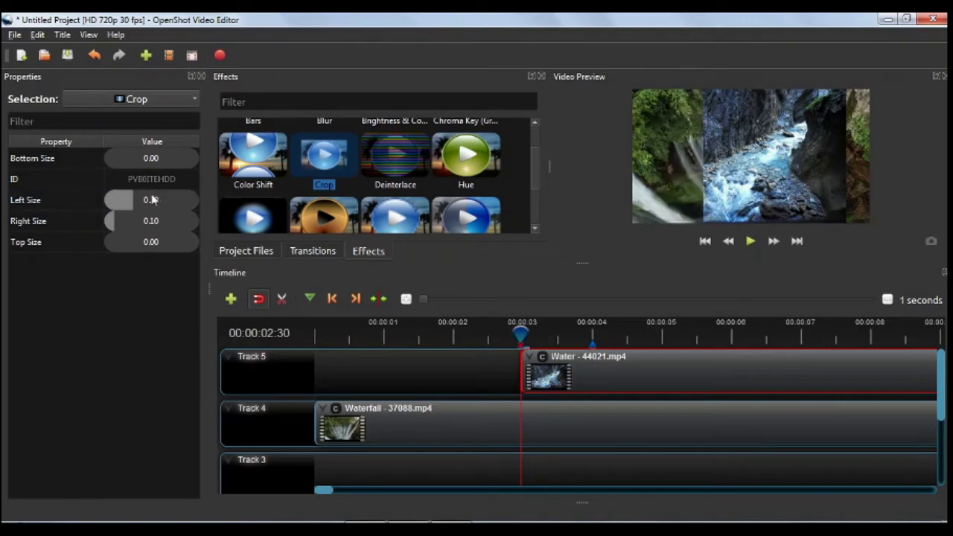
# - Set the Water clip's crop left size to 0.2 and right size to 0.3
pyautogui.doubleClick(151, 200)
pyautogui.write('0.2')
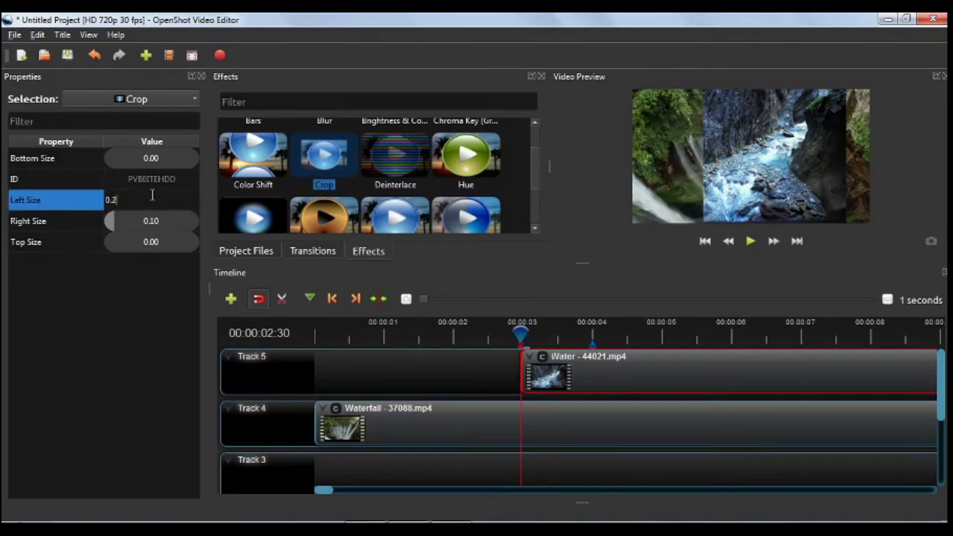
pyautogui.press('Return')
pyautogui.doubleClick(165, 216)
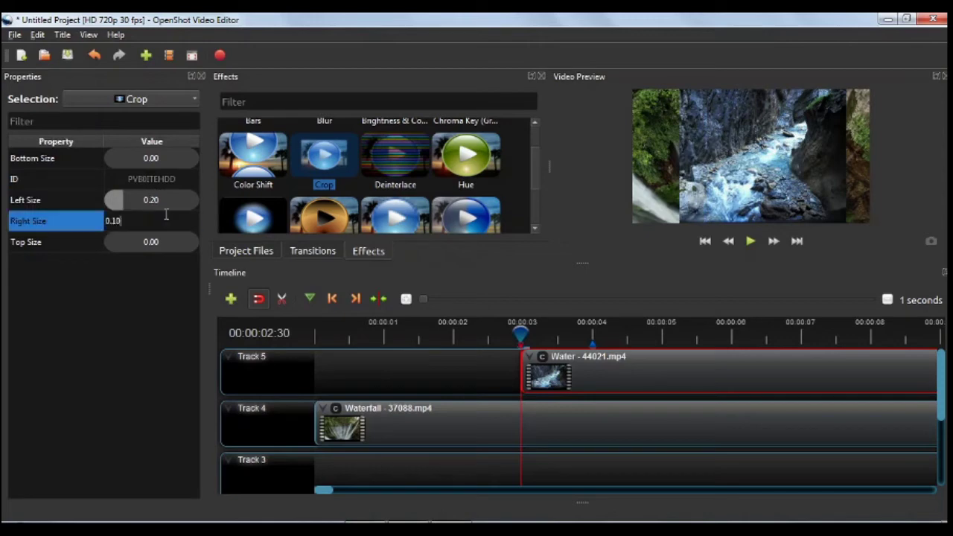
pyautogui.write('0.3')
pyautogui.press('Return')
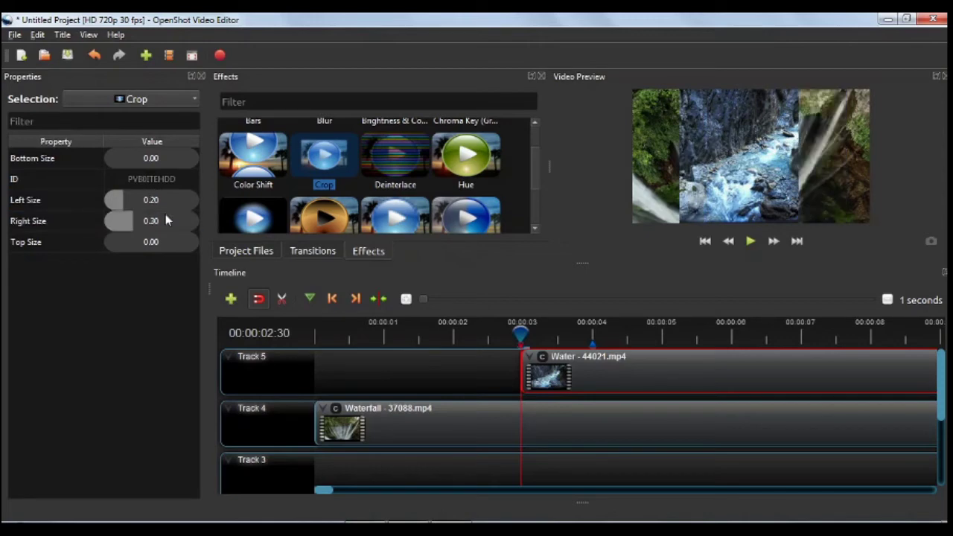
# - Select the Water clip on Track 5 so that its clip properties can be edited
pyautogui.click(547, 366)
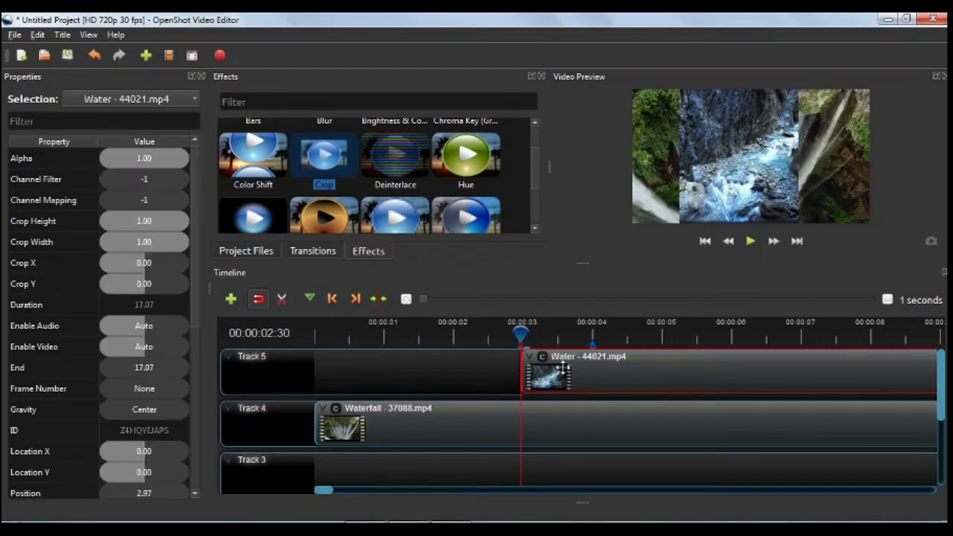
pyautogui.rightClick(569, 366)
pyautogui.press('Escape')
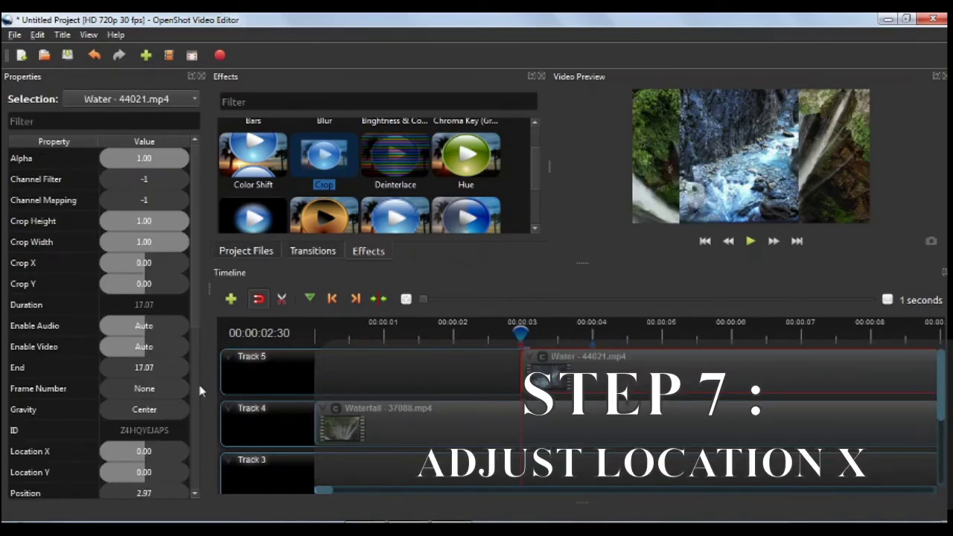
# - Try a Location Y of 0.7 on the Water clip and reset it to 0
pyautogui.doubleClick(145, 471)
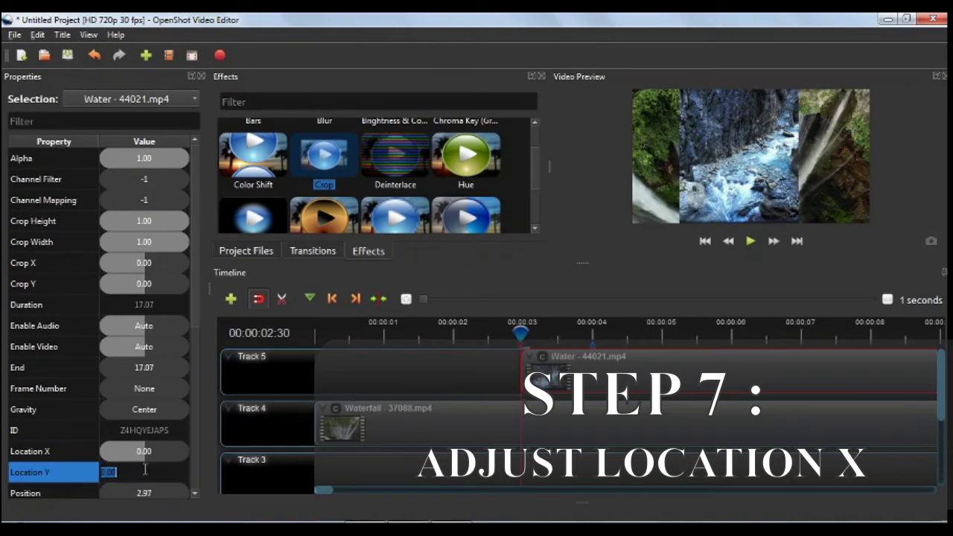
pyautogui.write('0.7')
pyautogui.press('Return')
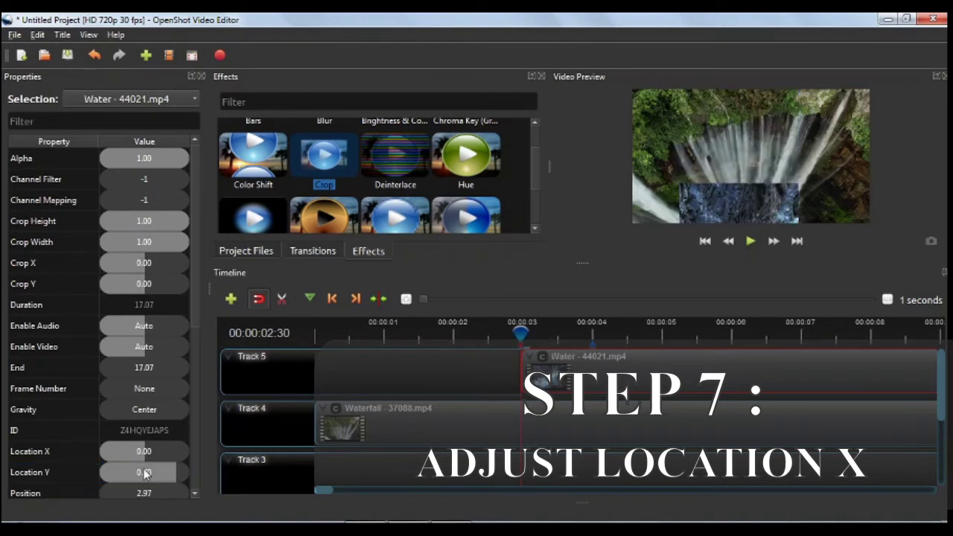
pyautogui.doubleClick(146, 473)
pyautogui.write('0')
pyautogui.press('Return')
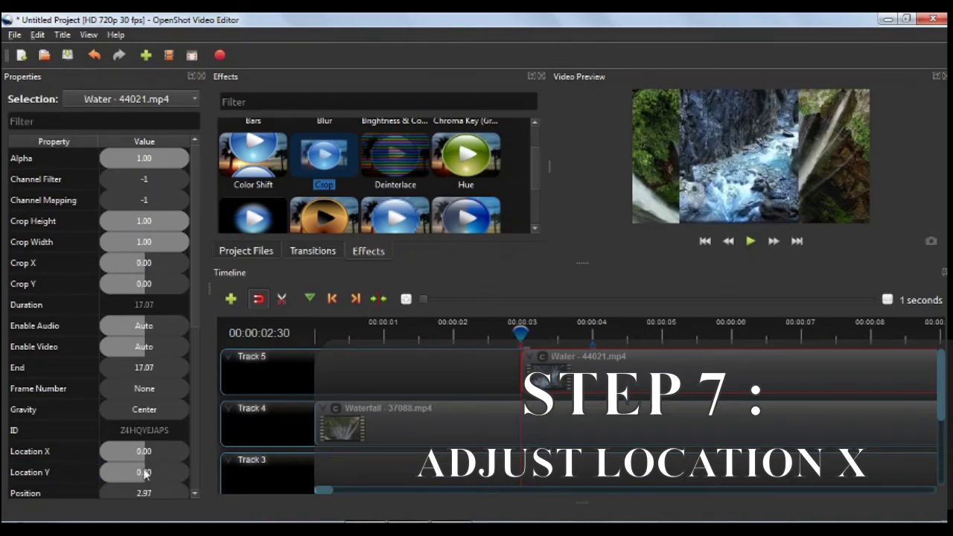
# - At 00:00:02:30, raise the Water clip's Location X through 0.70, 0.72 and 0.75 to 0.83, moving it out of the frame
pyautogui.doubleClick(141, 451)
pyautogui.click(141, 452)
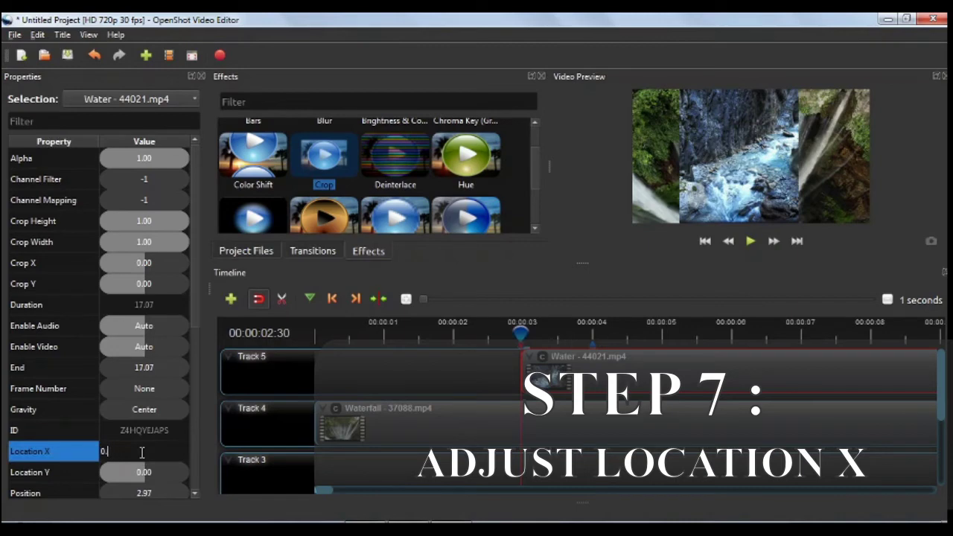
pyautogui.press('Return')
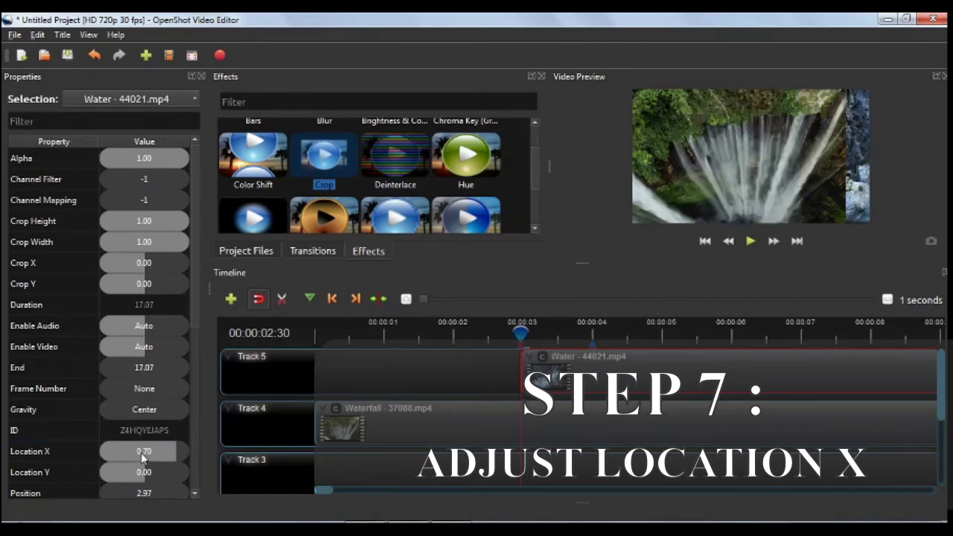
pyautogui.doubleClick(141, 453)
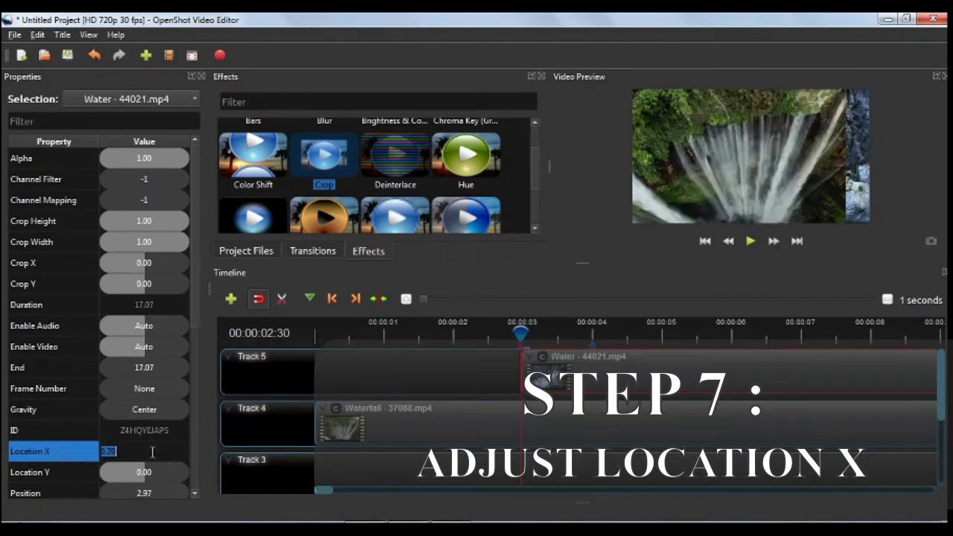
pyautogui.write('0.72')
pyautogui.press('Return')
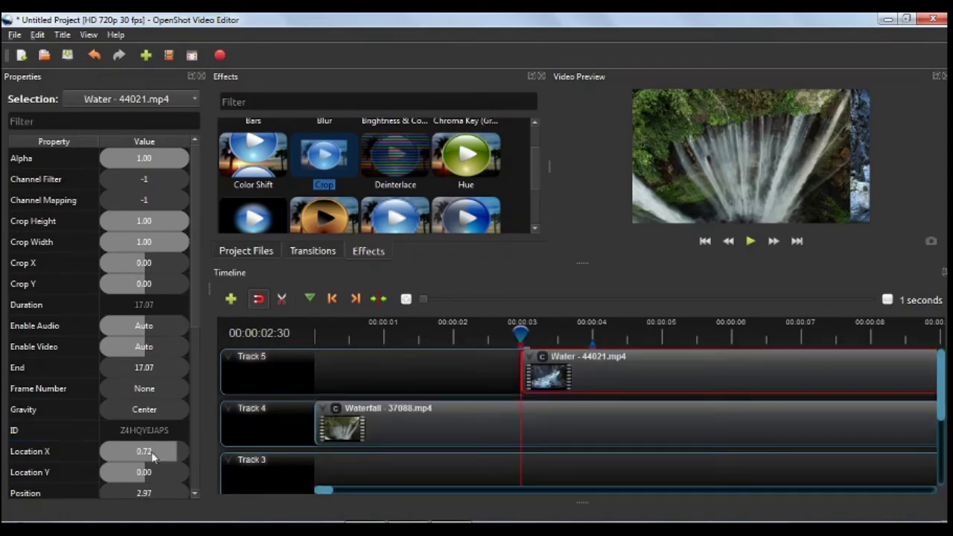
pyautogui.doubleClick(153, 456)
pyautogui.write('0.7')
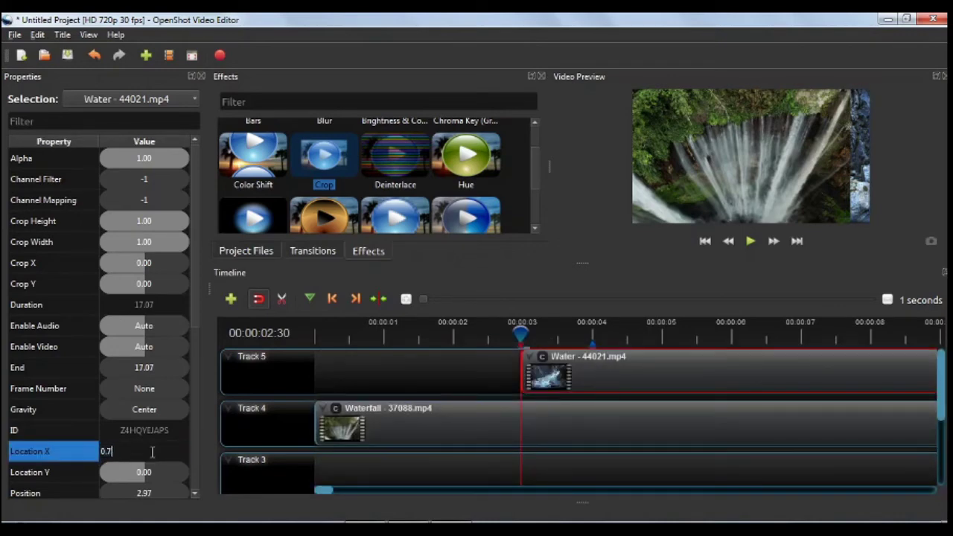
pyautogui.write('5')
pyautogui.press('Return')
pyautogui.moveTo(151, 453); pyautogui.dragTo(183, 451)
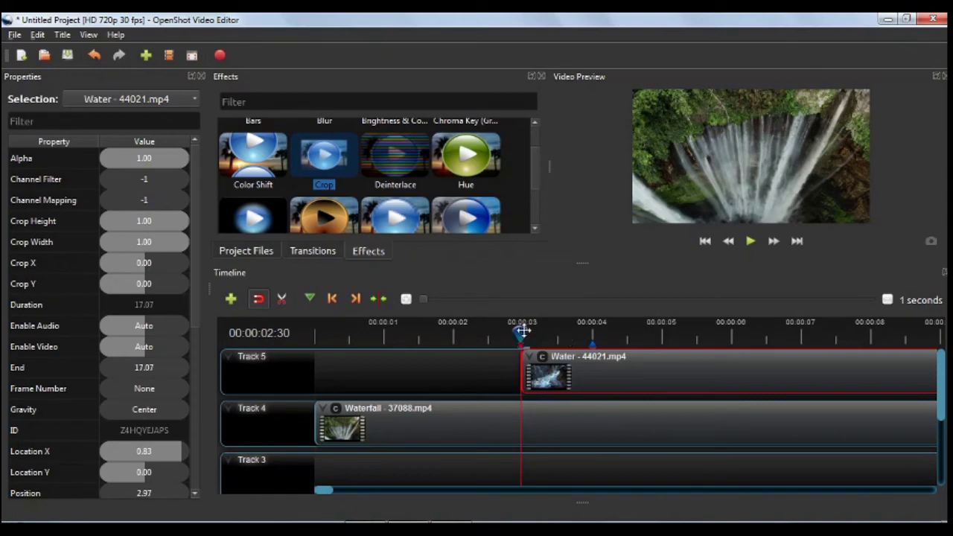
# - At the second marker, 00:00:04:01, keyframe the Water clip's Location X at 0.2 and fine-tune it to 0.31
pyautogui.moveTo(521, 331)
pyautogui.mouseDown()
pyautogui.moveTo(588, 328)
pyautogui.moveTo(554, 328)
pyautogui.mouseUp()
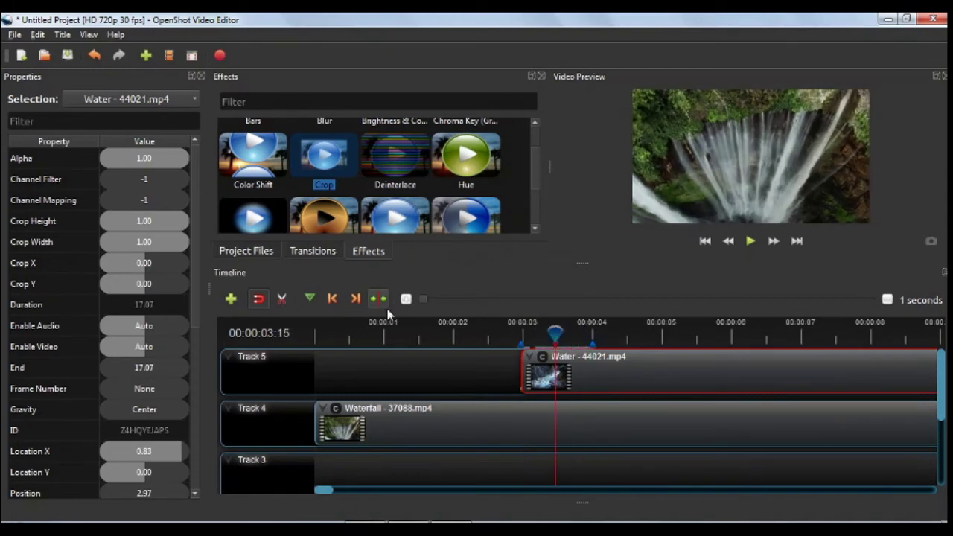
pyautogui.click(357, 299)
pyautogui.doubleClick(157, 456)
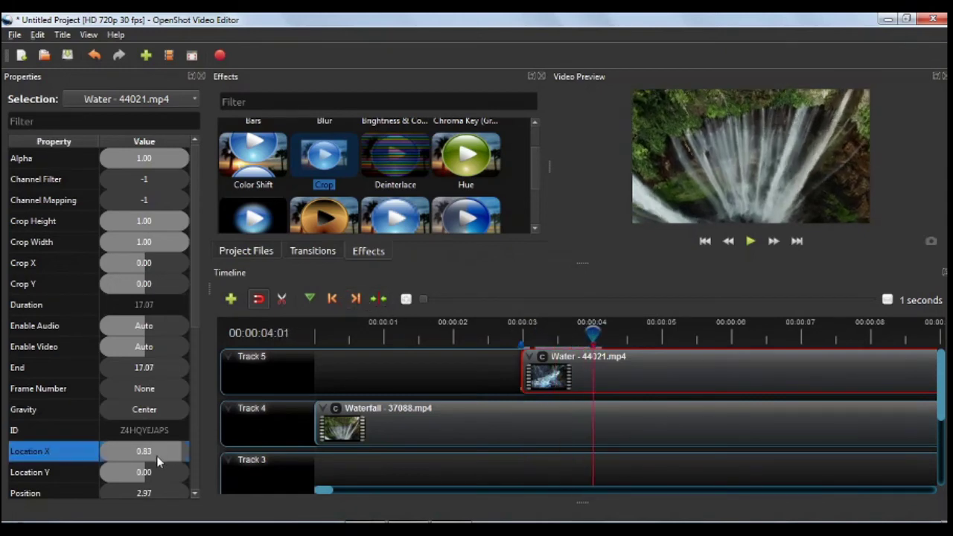
pyautogui.write('0.2')
pyautogui.press('Return')
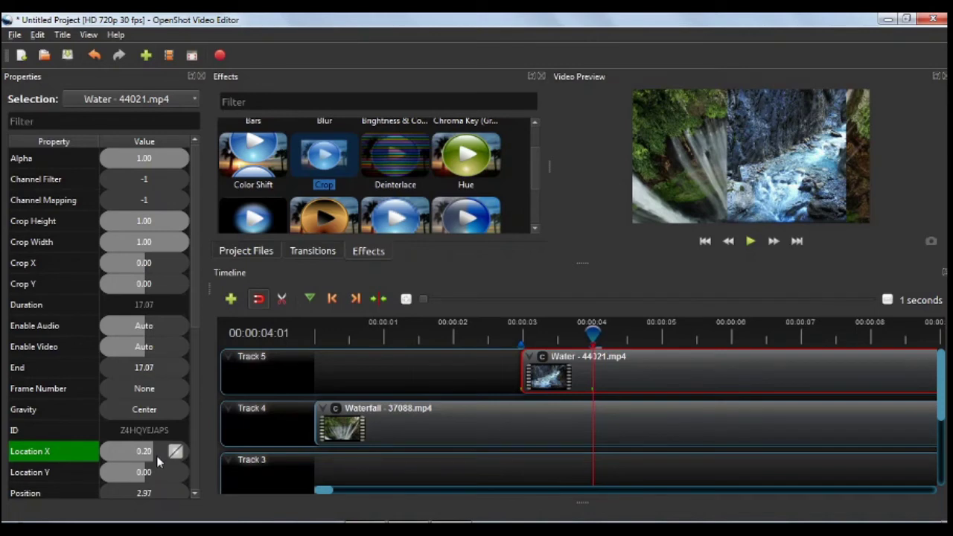
pyautogui.moveTo(151, 456)
pyautogui.mouseDown()
pyautogui.moveTo(142, 455)
pyautogui.moveTo(158, 459)
pyautogui.mouseUp()
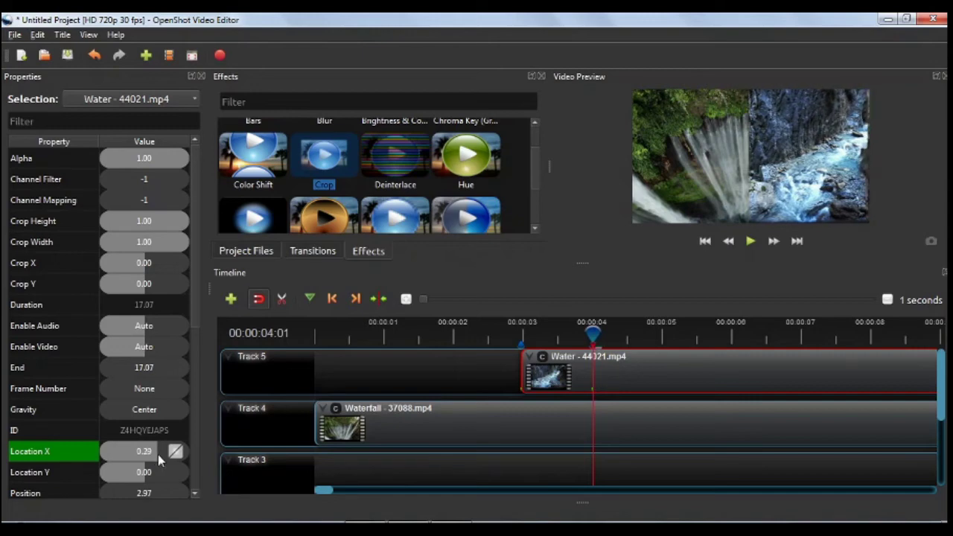
pyautogui.moveTo(158, 460); pyautogui.dragTo(160, 462)
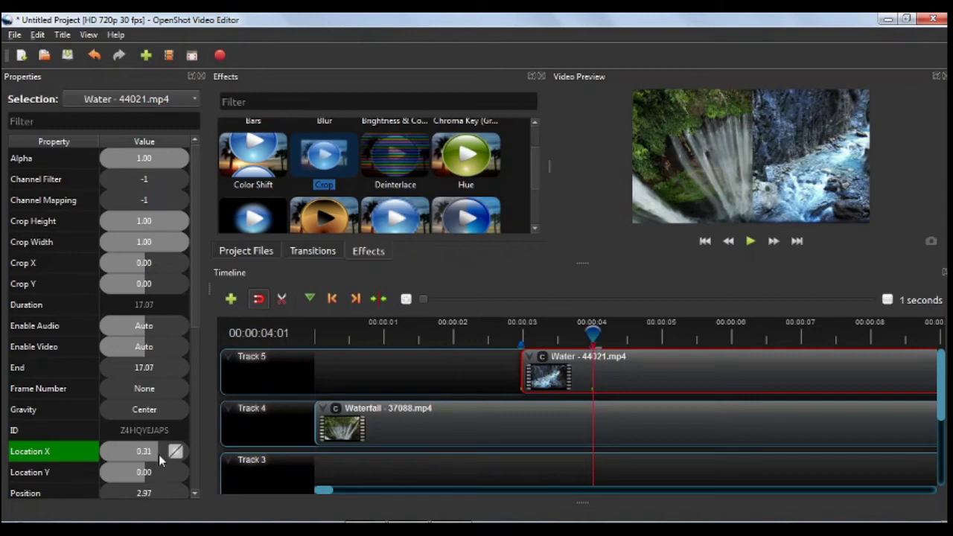
# - At 00:00:04:01, keyframe the Waterfall clip's crop left size at 0.30 and right size at 0.20
pyautogui.click(509, 416)
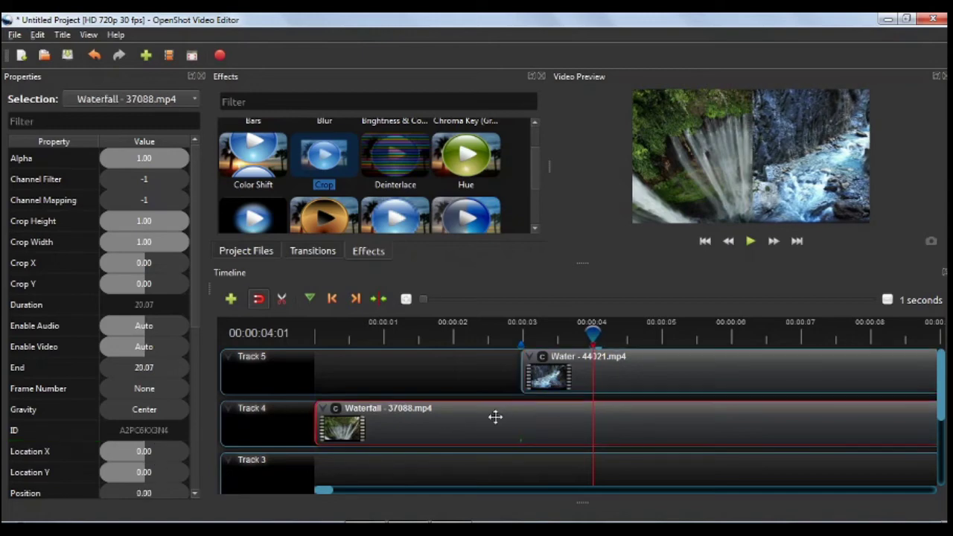
pyautogui.click(336, 409)
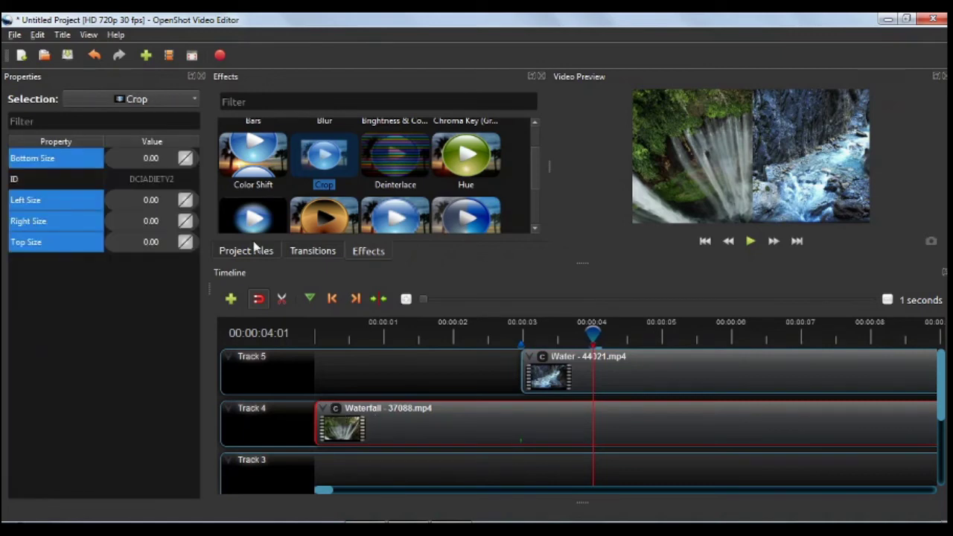
pyautogui.doubleClick(135, 201)
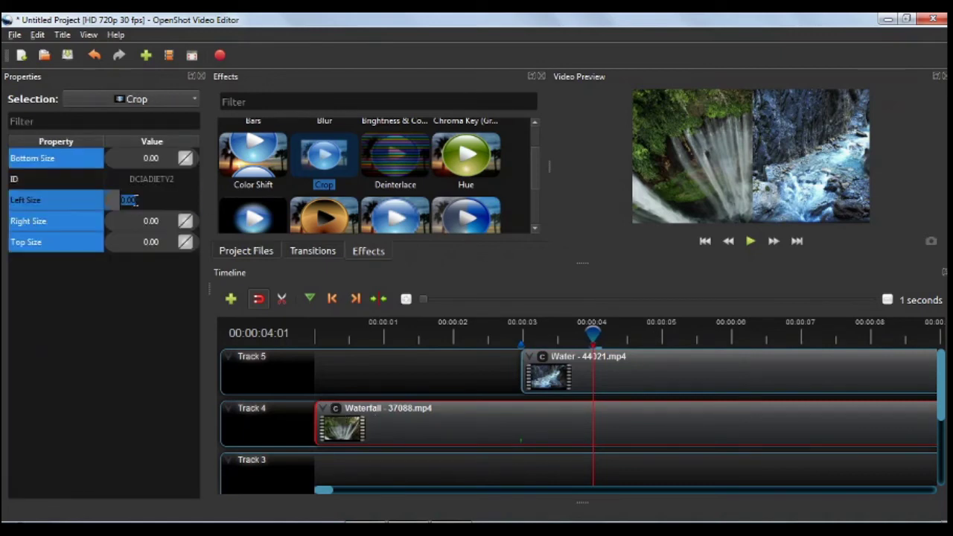
pyautogui.write('0')
pyautogui.press('Return')
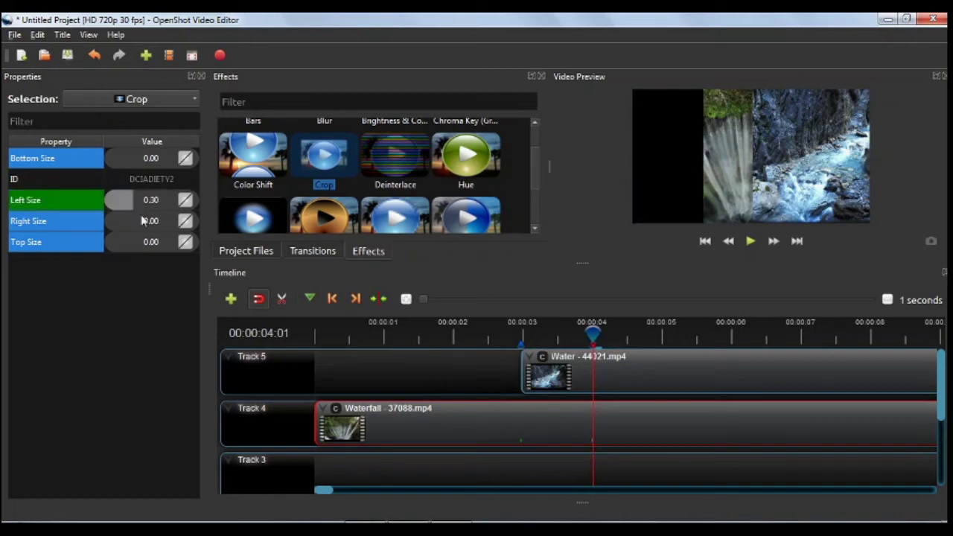
pyautogui.doubleClick(146, 222)
pyautogui.write('0')
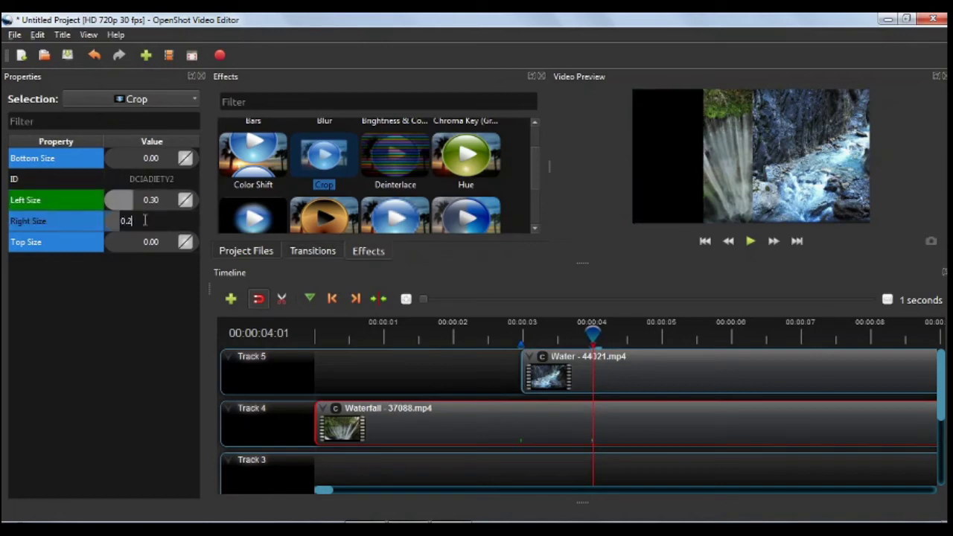
pyautogui.press('Return')
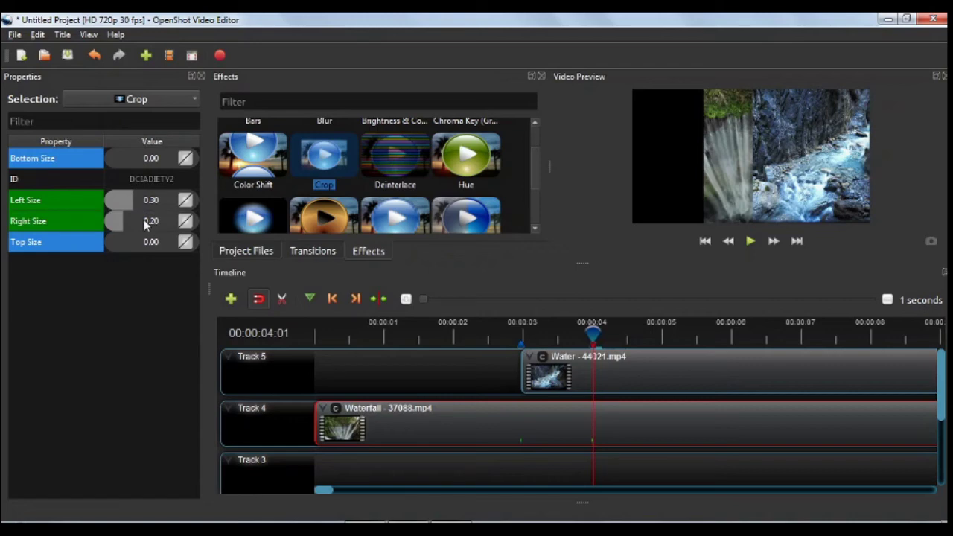
# - At 00:00:04:01, keyframe the Waterfall clip's Location X at -0.31 and play back the transition from 00:00:02:17
pyautogui.click(475, 421)
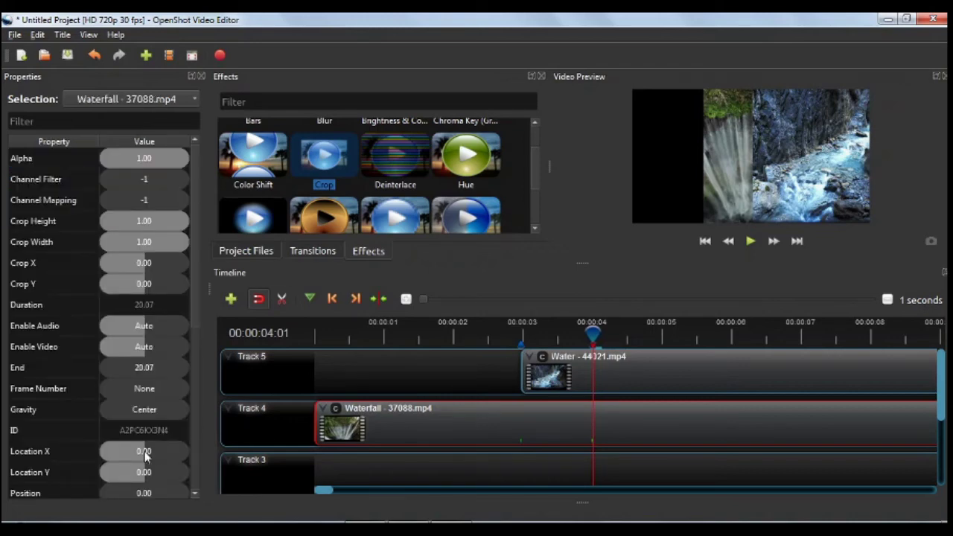
pyautogui.moveTo(141, 451); pyautogui.dragTo(131, 456)
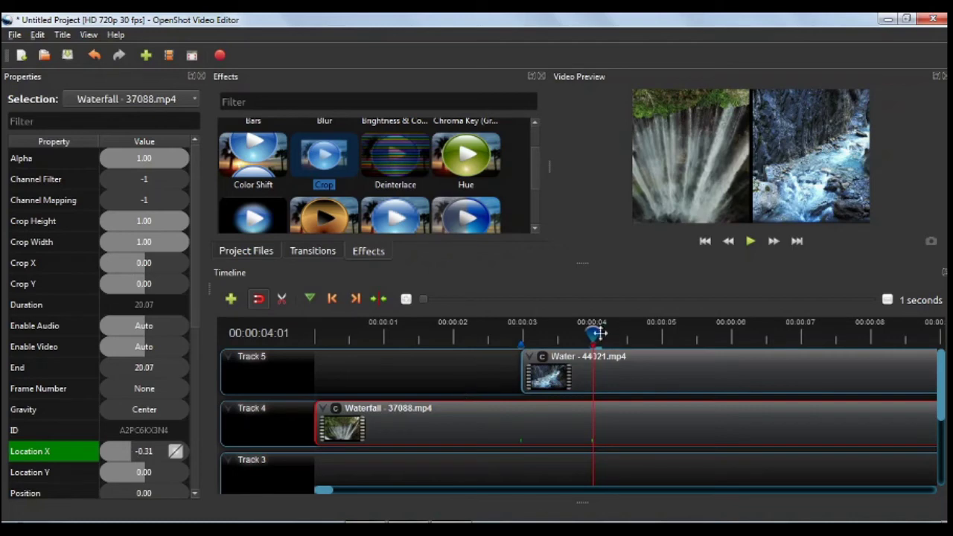
pyautogui.moveTo(593, 335); pyautogui.dragTo(491, 335)
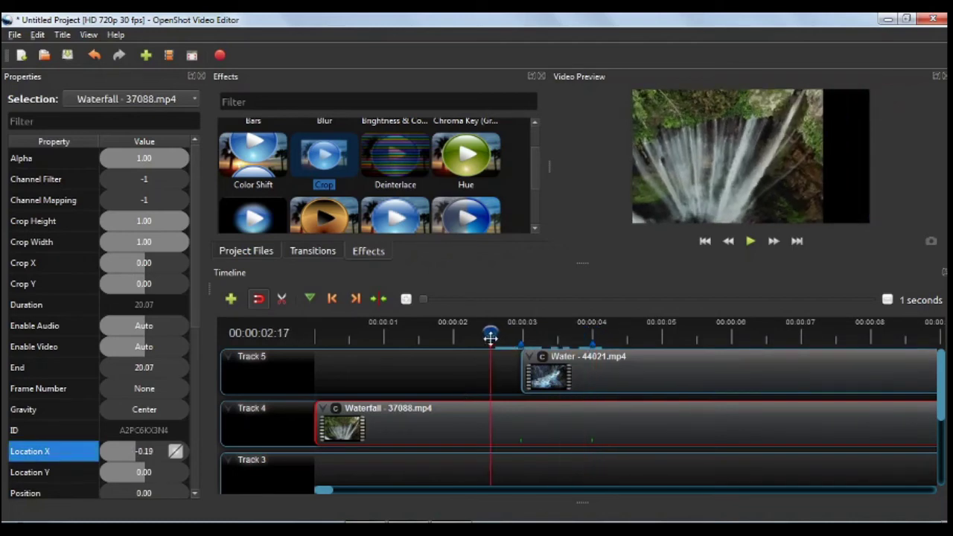
pyautogui.click(751, 243)
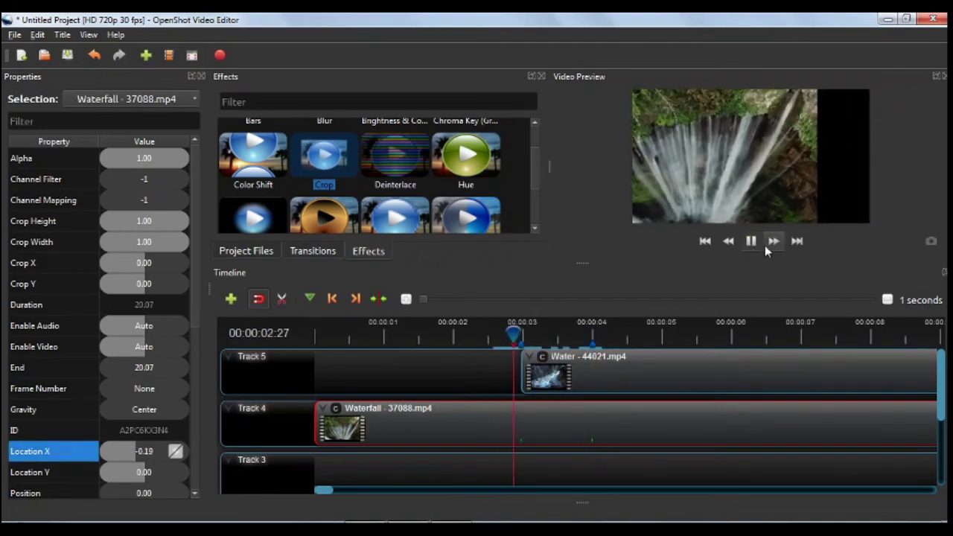
pyautogui.click(758, 248)
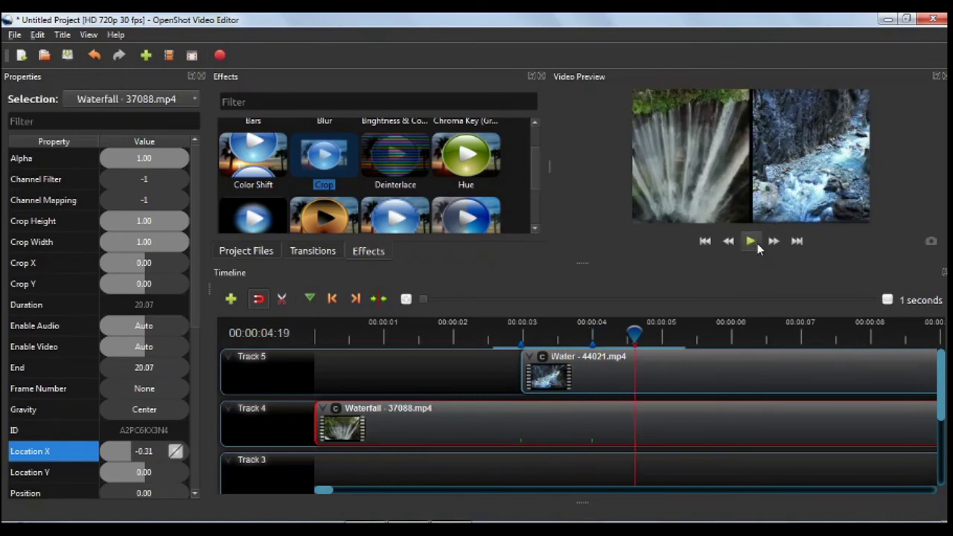
# - Inspect the Waterfall clip's Crop effect values at the start of the timeline and at the first marker, 00:00:02:30
pyautogui.moveTo(633, 335); pyautogui.dragTo(240, 330)
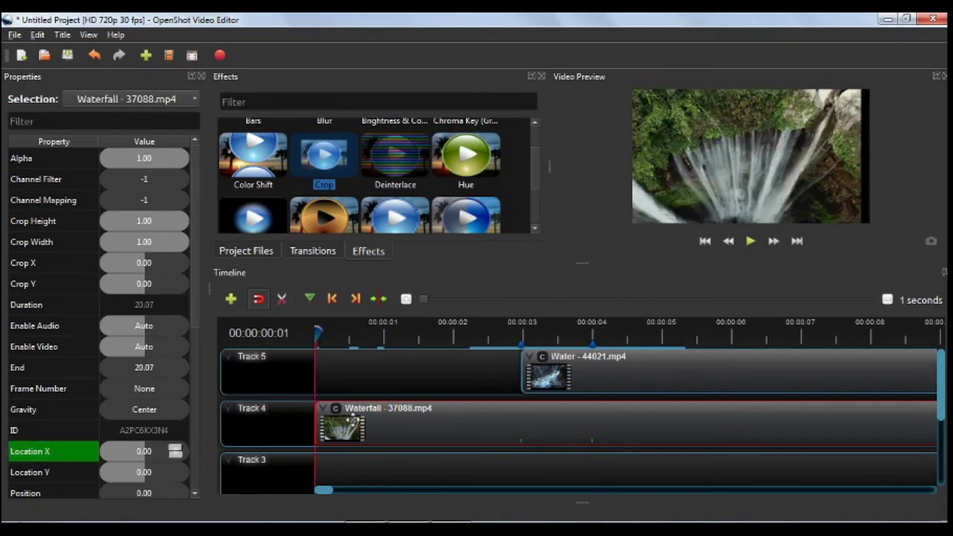
pyautogui.click(336, 409)
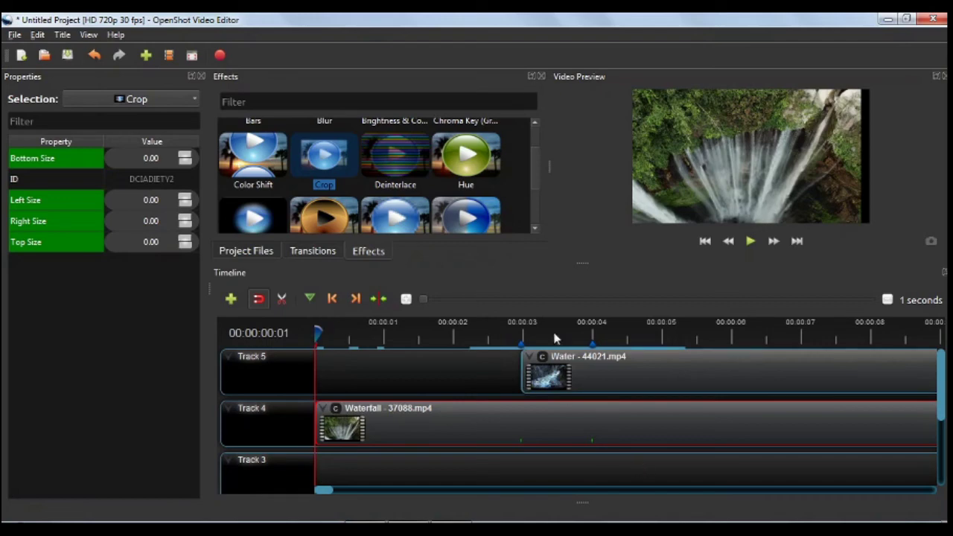
pyautogui.click(357, 299)
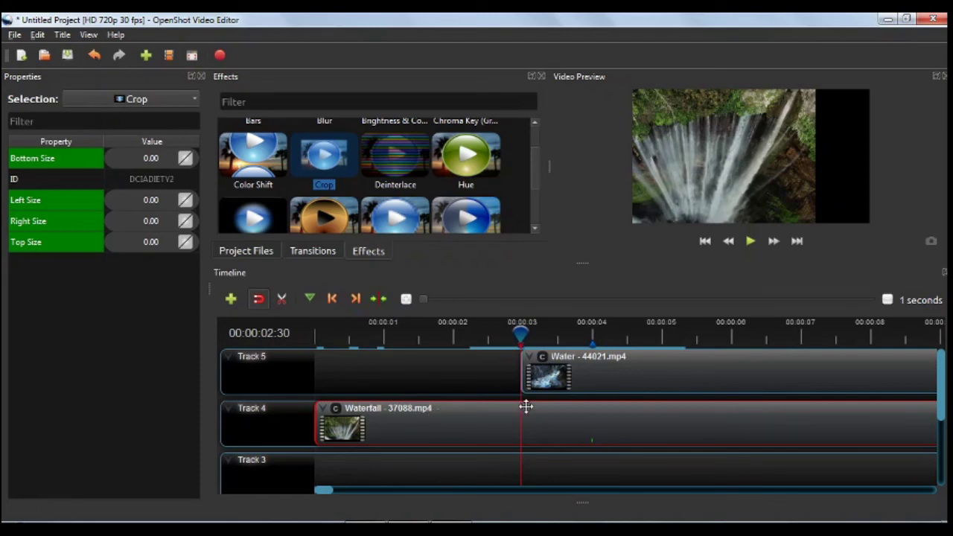
pyautogui.moveTo(522, 333); pyautogui.dragTo(295, 321)
# - At the timeline start, 00:00:00:01, keyframe the Waterfall clip's Location X at 0
pyautogui.click(397, 412)
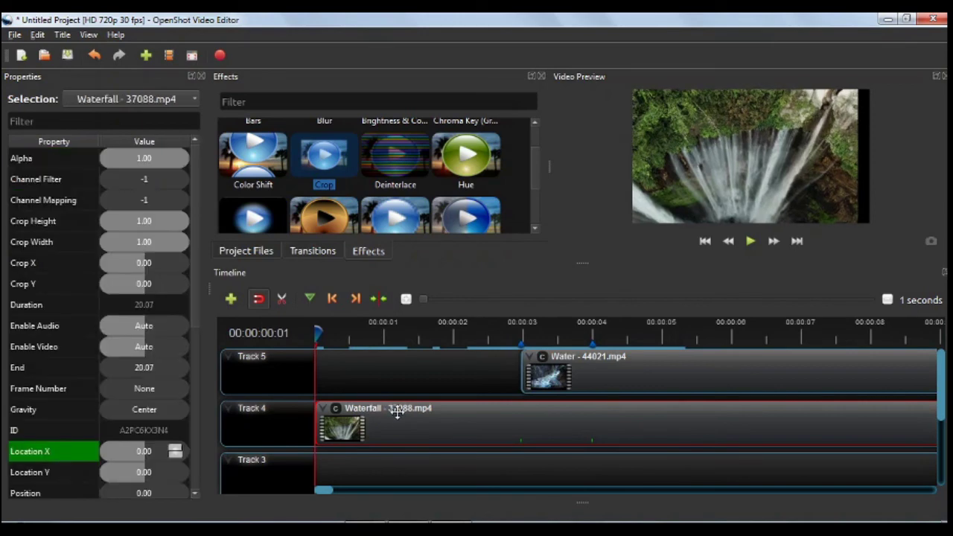
pyautogui.doubleClick(164, 456)
pyautogui.press('Return')
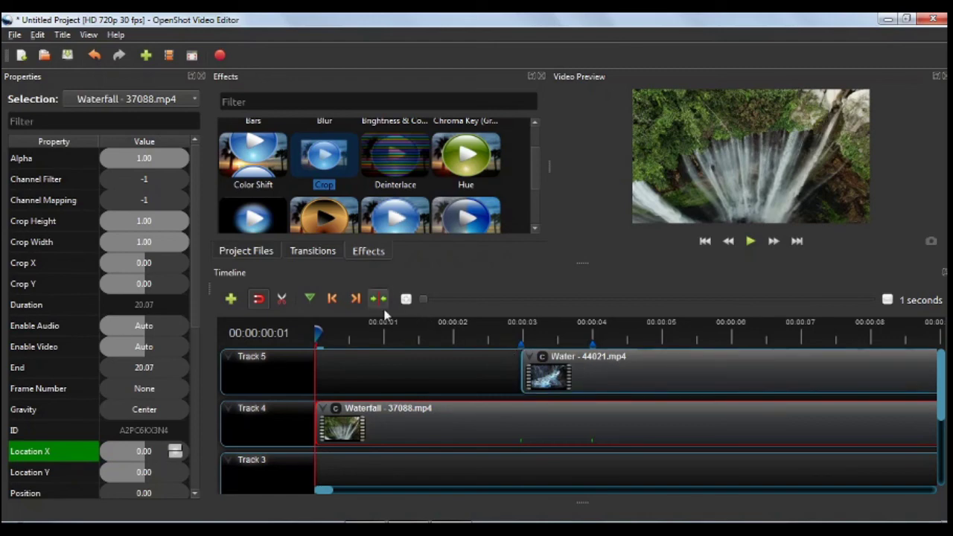
# - At the first marker, 00:00:02:30, keyframe the Waterfall clip's Location X at 0
pyautogui.click(356, 298)
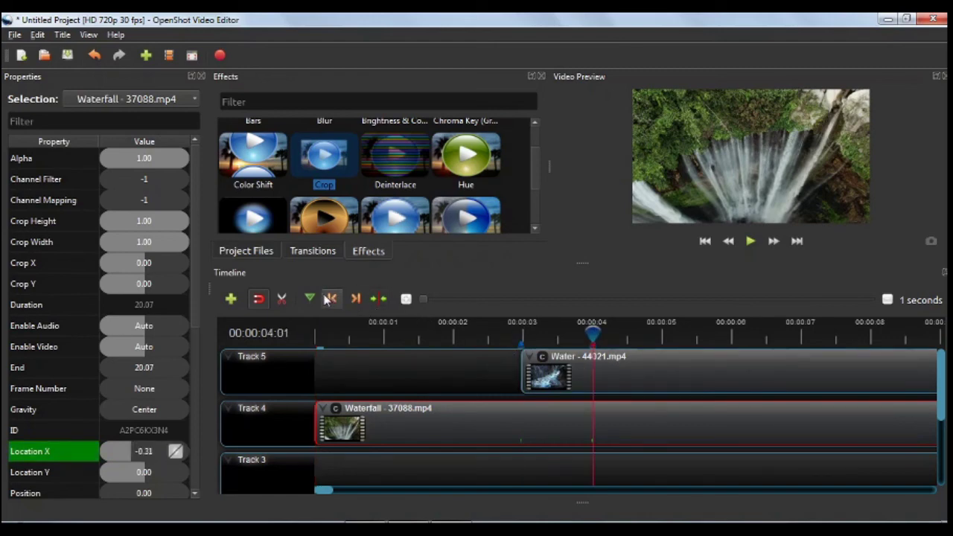
pyautogui.click(328, 299)
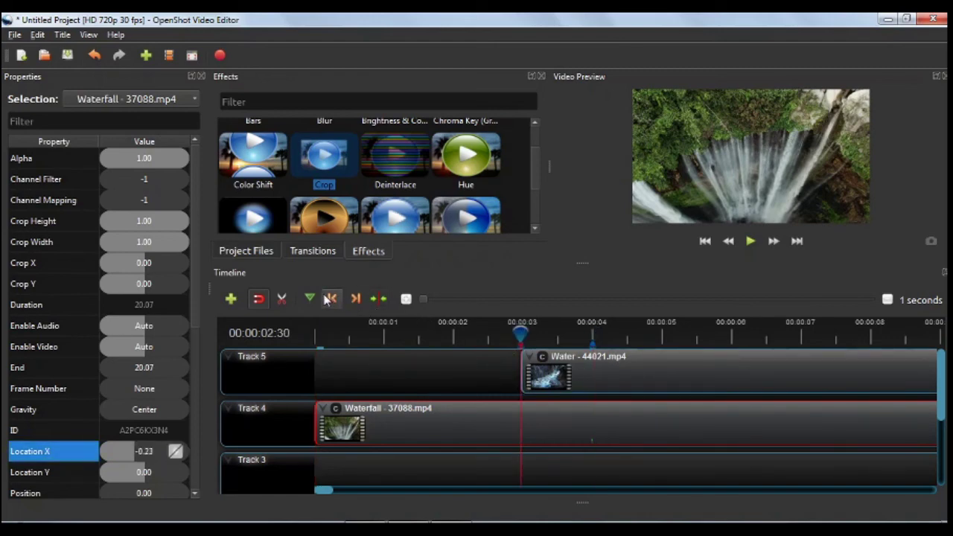
pyautogui.doubleClick(151, 452)
pyautogui.write('0')
pyautogui.press('Return')
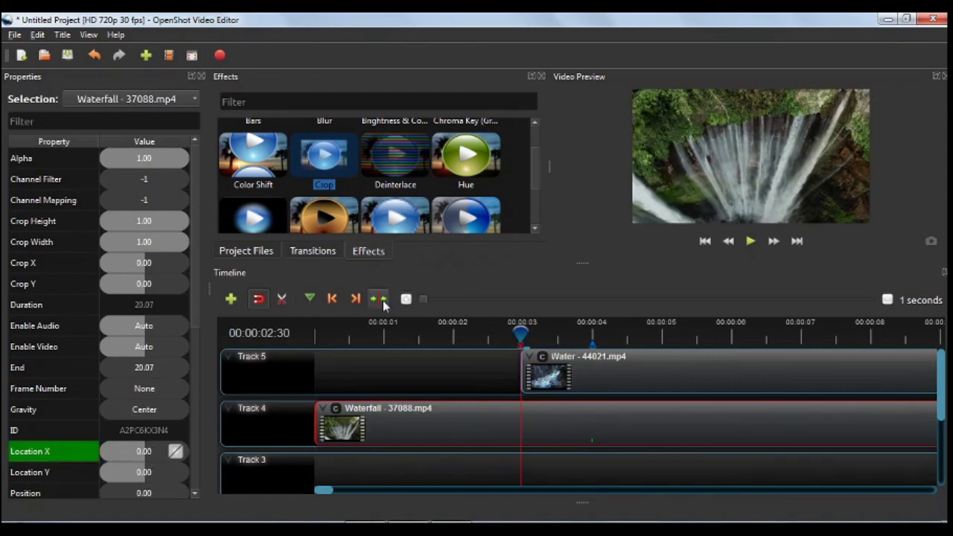
# - Check the Waterfall clip's Location X at the second marker and play back the split-screen animation from 00:00:02:17 to 00:00:10:06
pyautogui.click(358, 299)
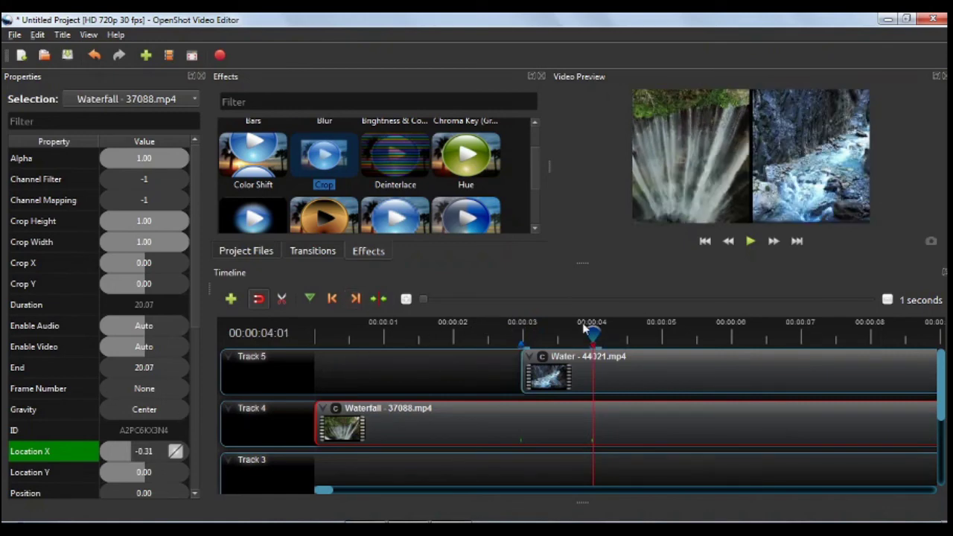
pyautogui.moveTo(588, 329); pyautogui.dragTo(490, 334)
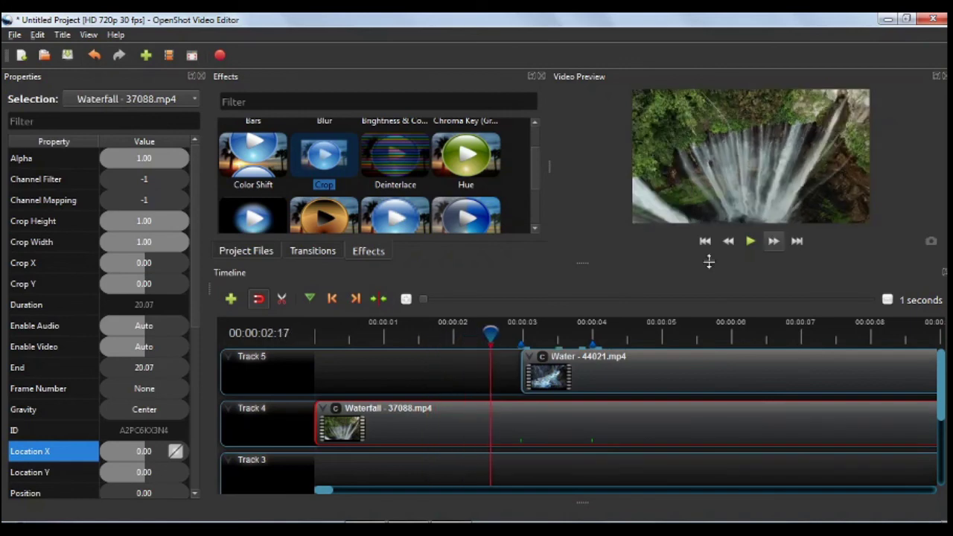
pyautogui.click(751, 242)
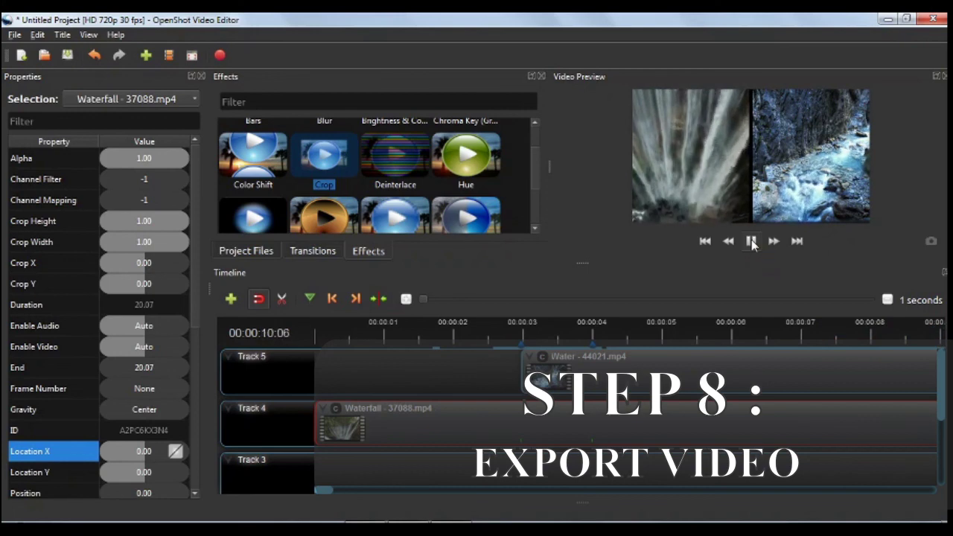
pyautogui.click(750, 241)
# - Check where the clips end on the timeline and open the video export settings
pyautogui.moveTo(353, 492); pyautogui.dragTo(368, 494)
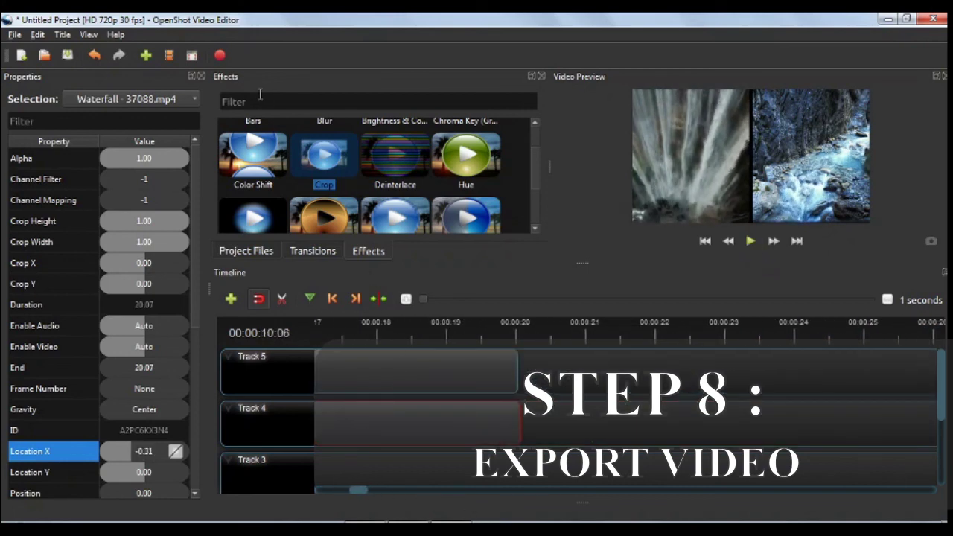
pyautogui.click(220, 56)
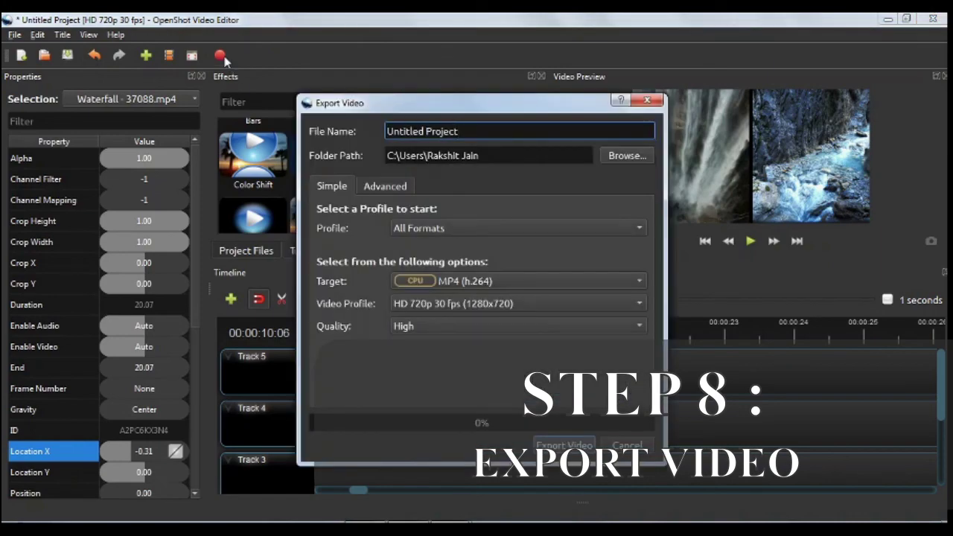